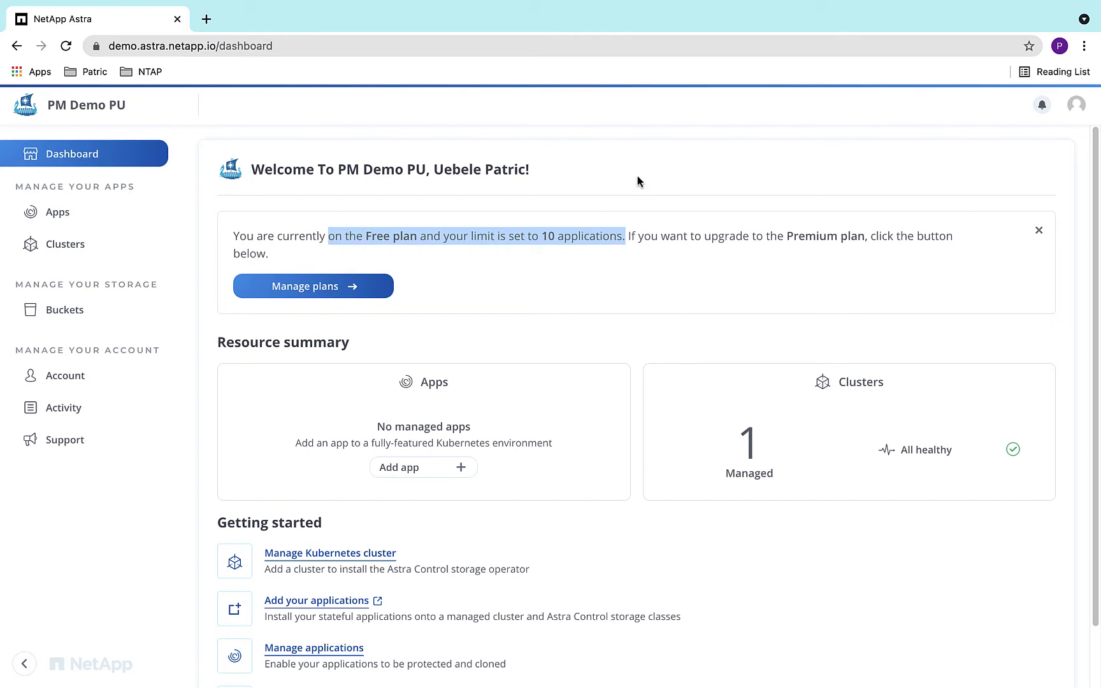
Check the managed clusters list, return to the dashboard and open the discovered apps available for adding.
click(65, 244)
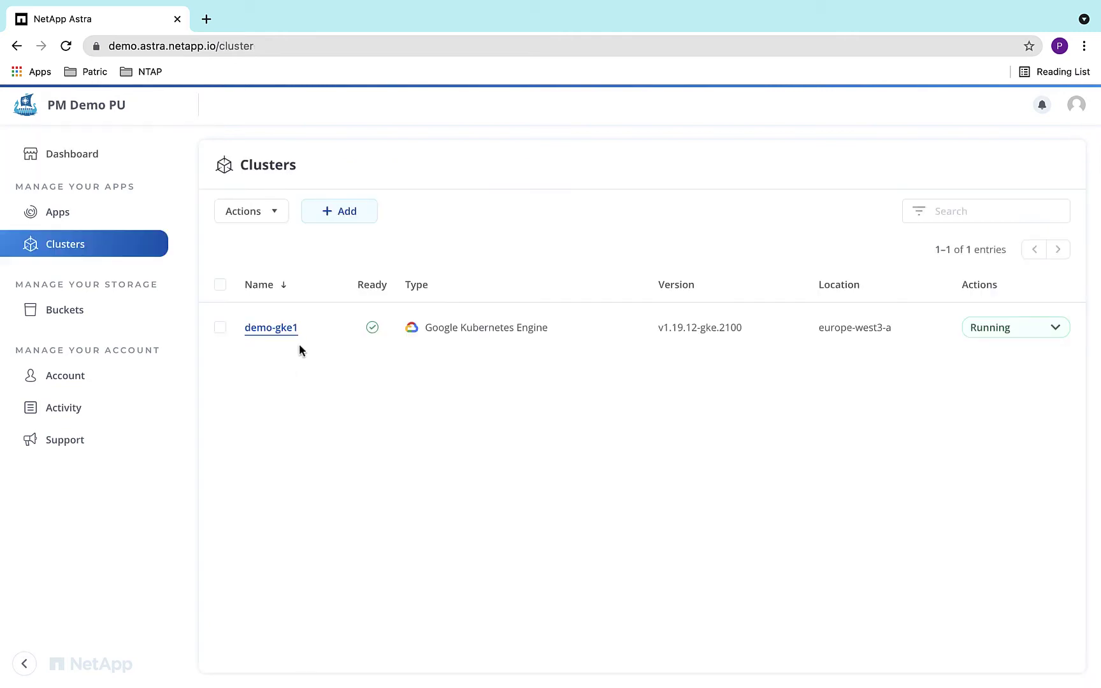
click(60, 159)
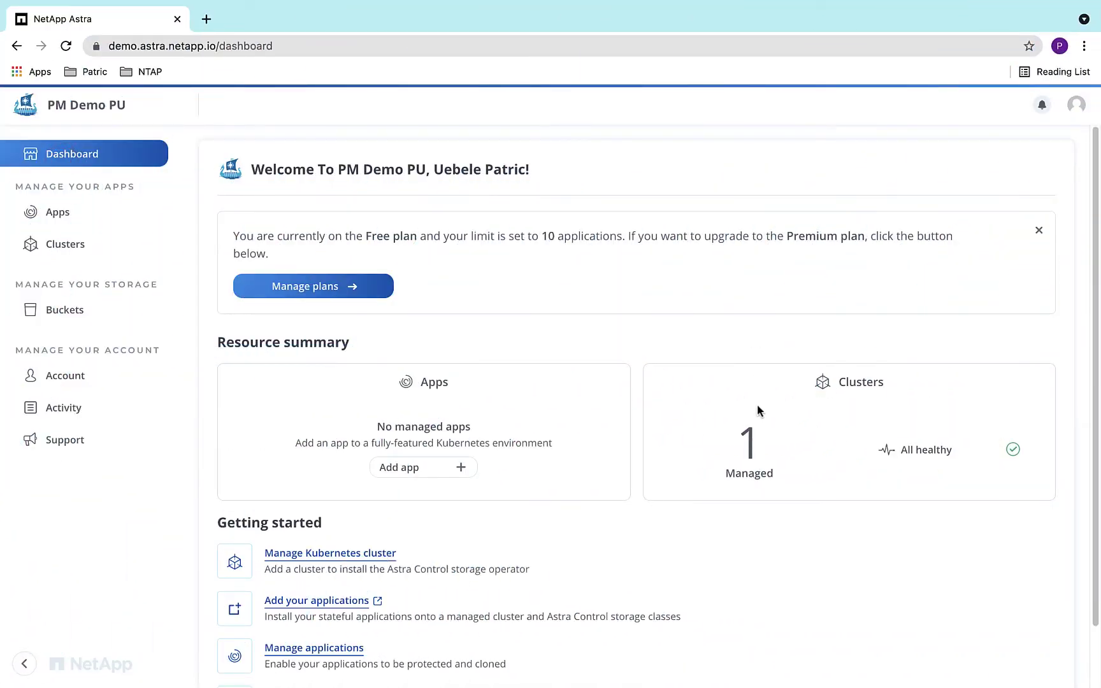
click(461, 469)
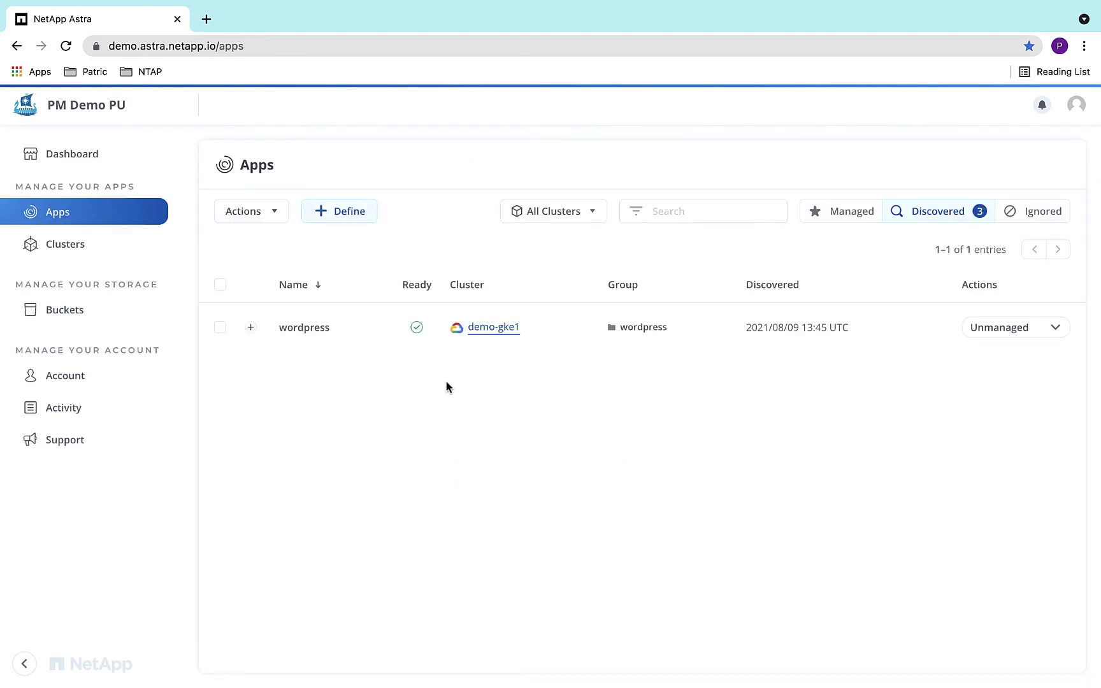
Examine the resources of the wordpress-mariadb and wordpress-wordpress components inside the discovered wordpress app.
click(251, 329)
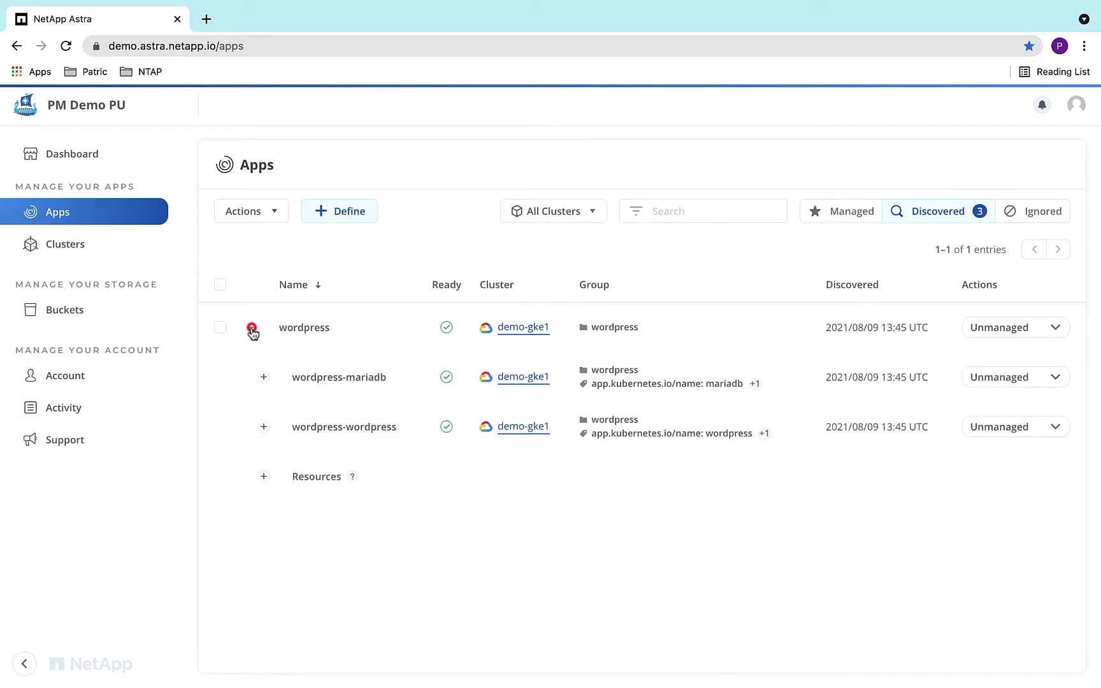
click(267, 378)
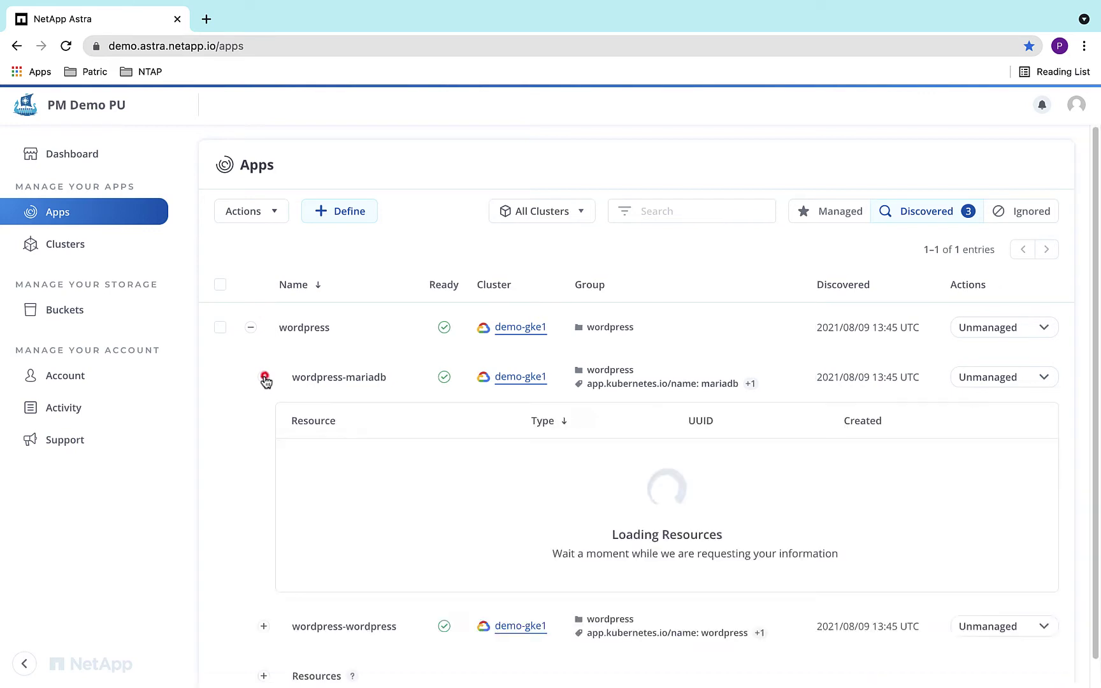
scroll(366, 407, down, 3)
scroll(367, 410, down, 4)
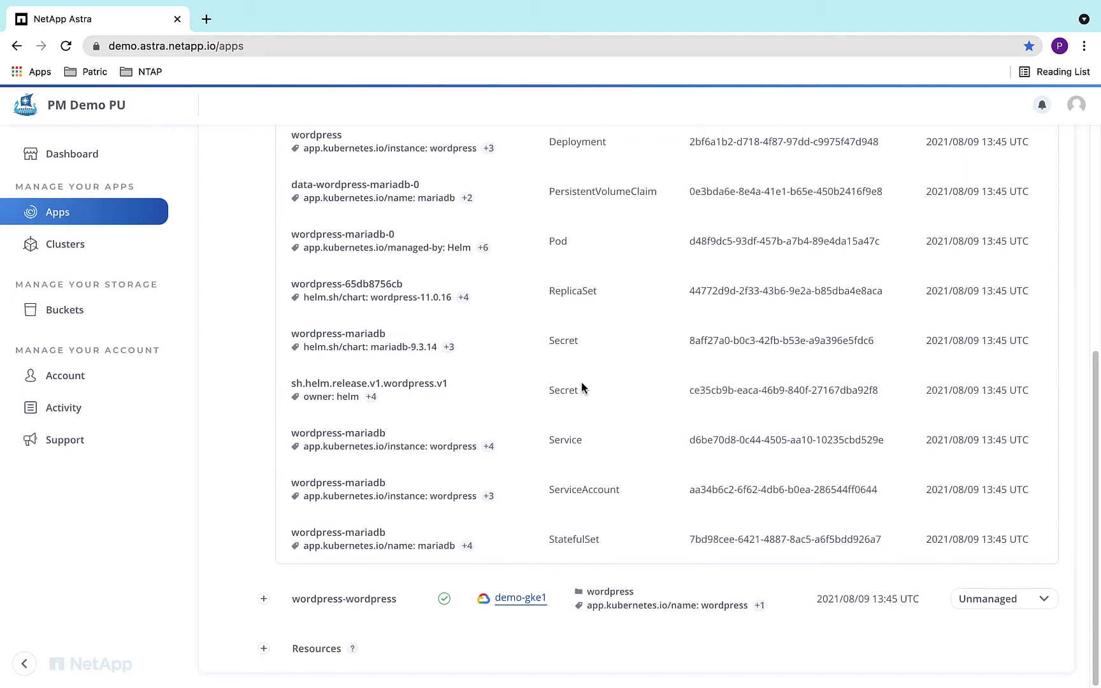
click(263, 598)
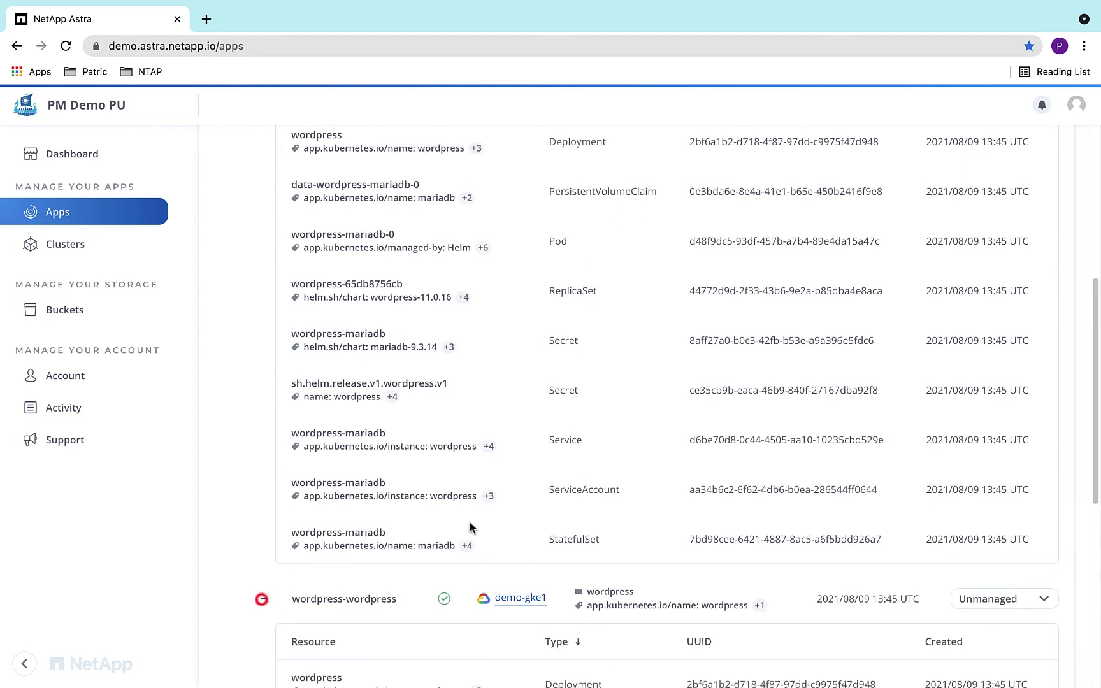
scroll(560, 470, down, 2)
scroll(560, 470, down, 5)
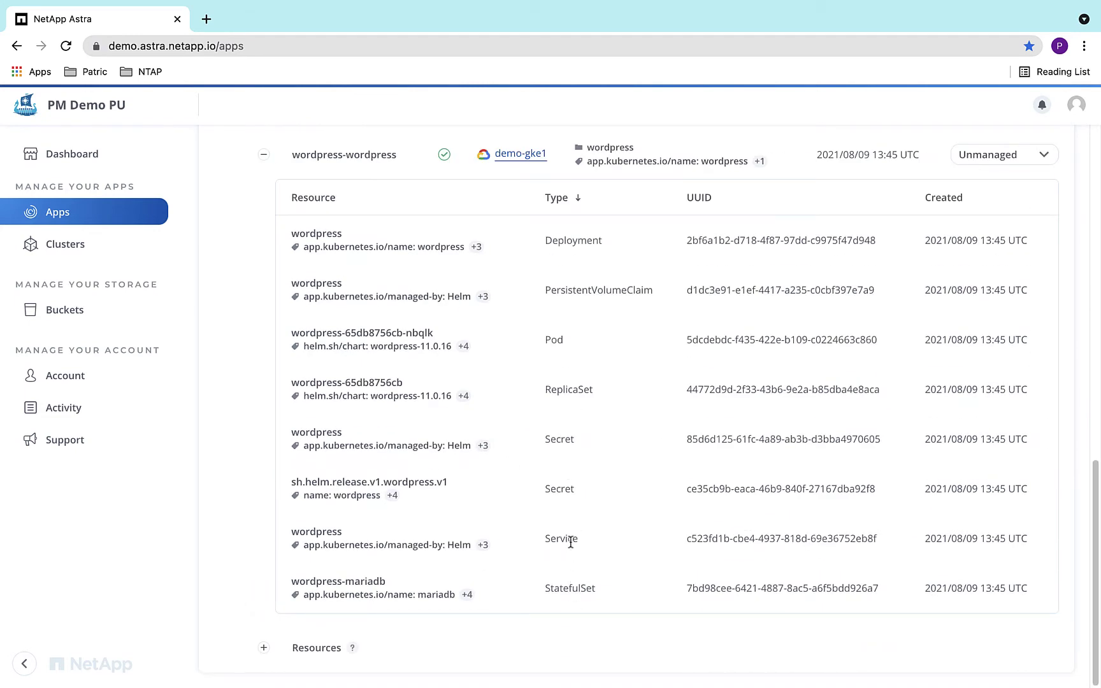
scroll(559, 474, up, 10)
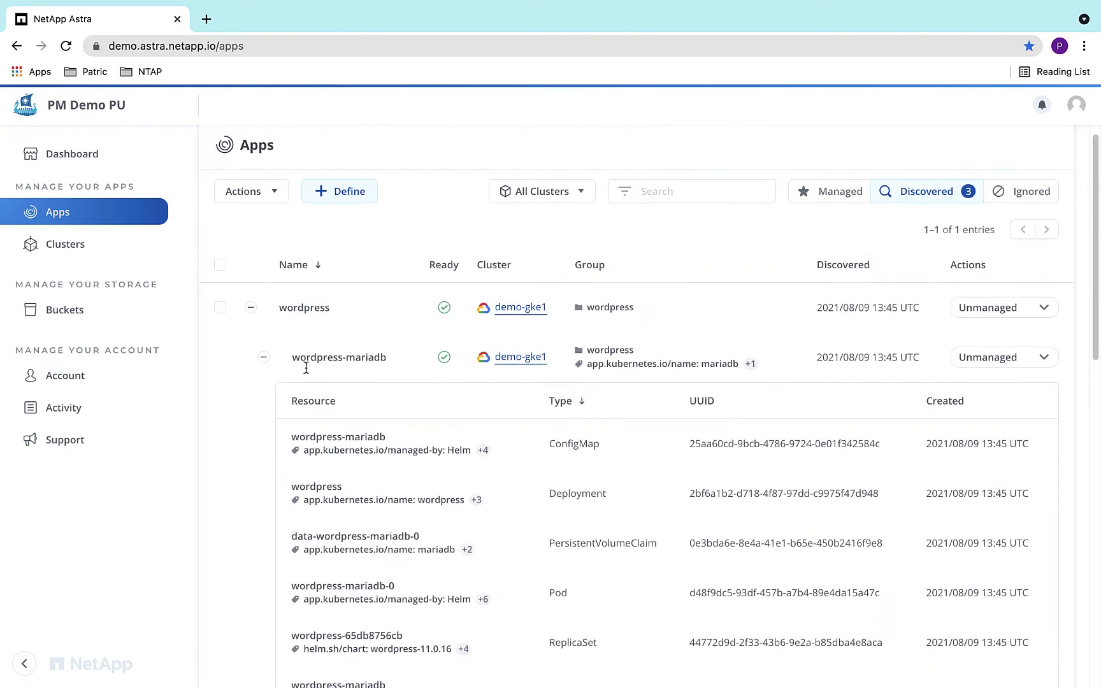
click(251, 308)
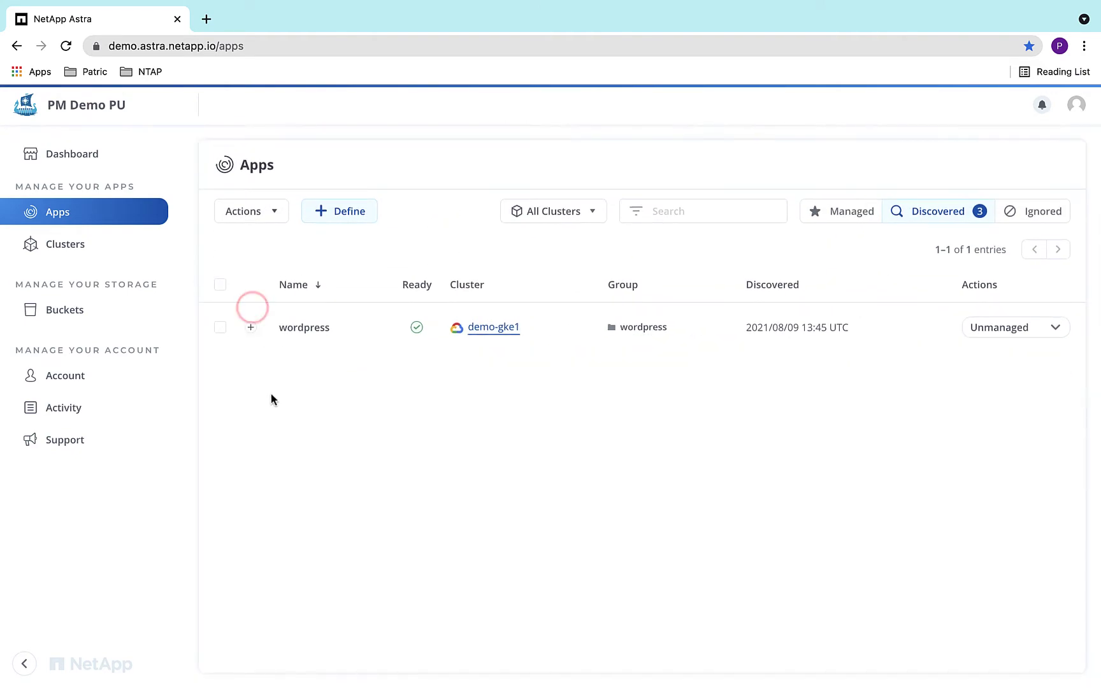
Put the discovered wordpress app on demo-gke1 under management.
click(220, 326)
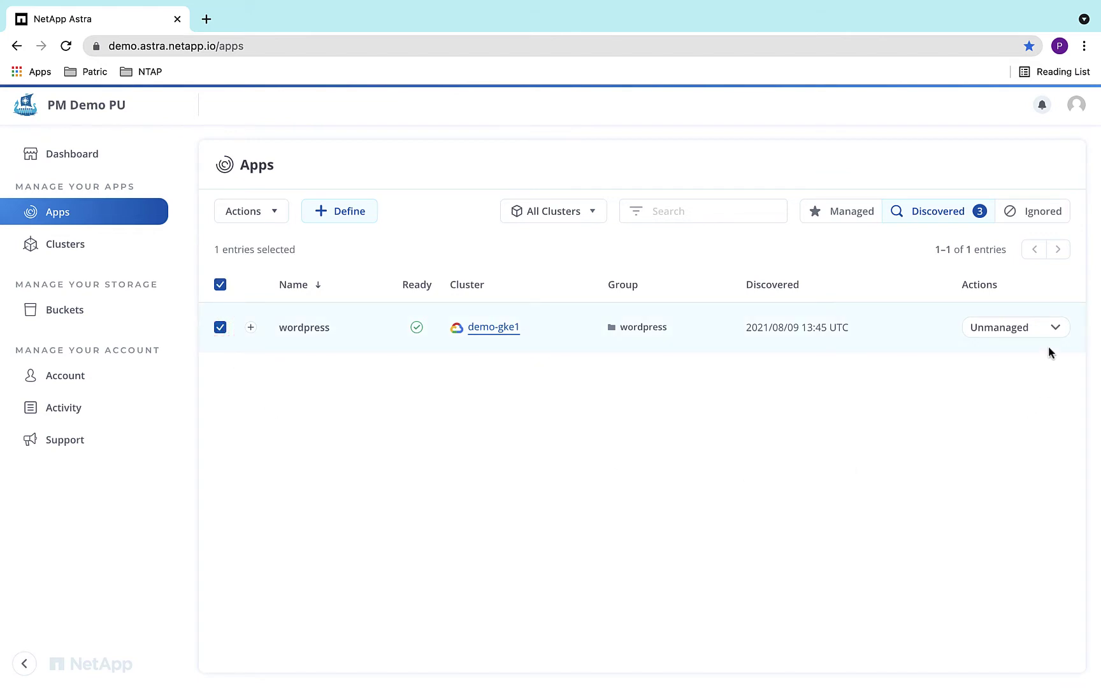
click(1053, 327)
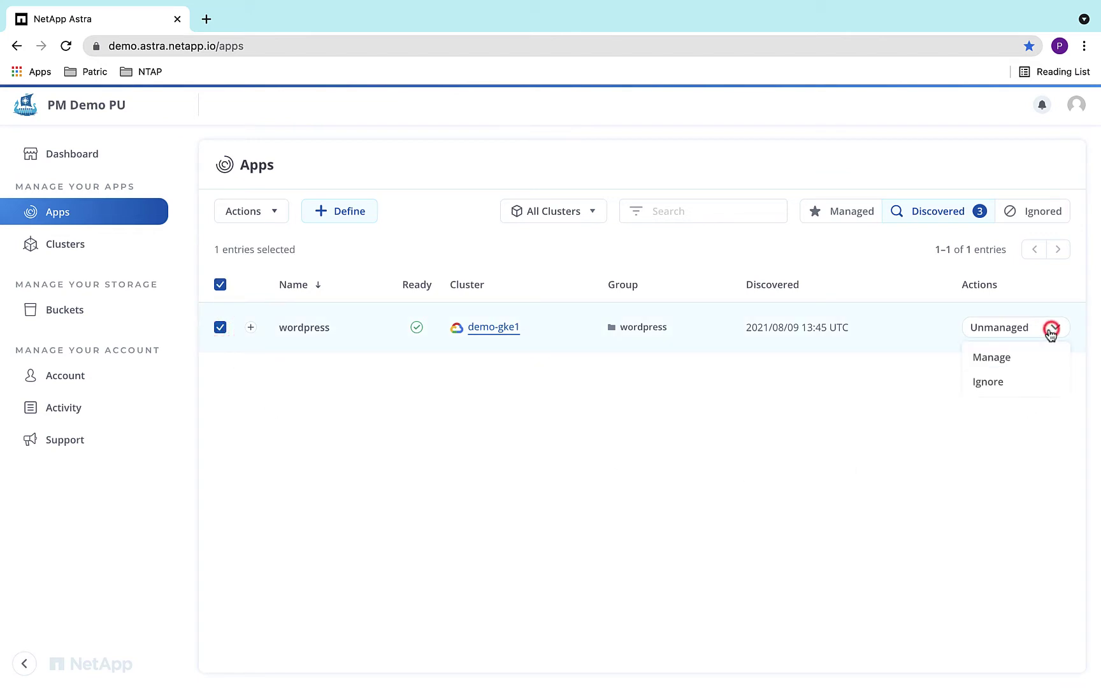
click(1016, 360)
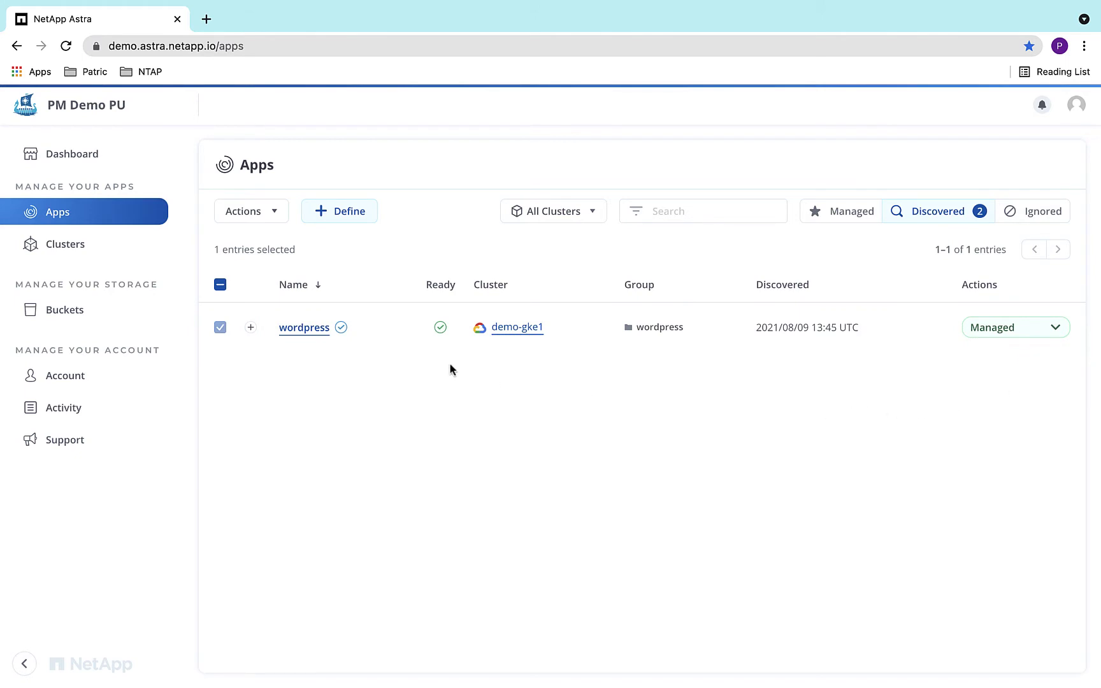
From the dashboard, list the apps that are not fully protected and open the wordpress app's details.
click(63, 157)
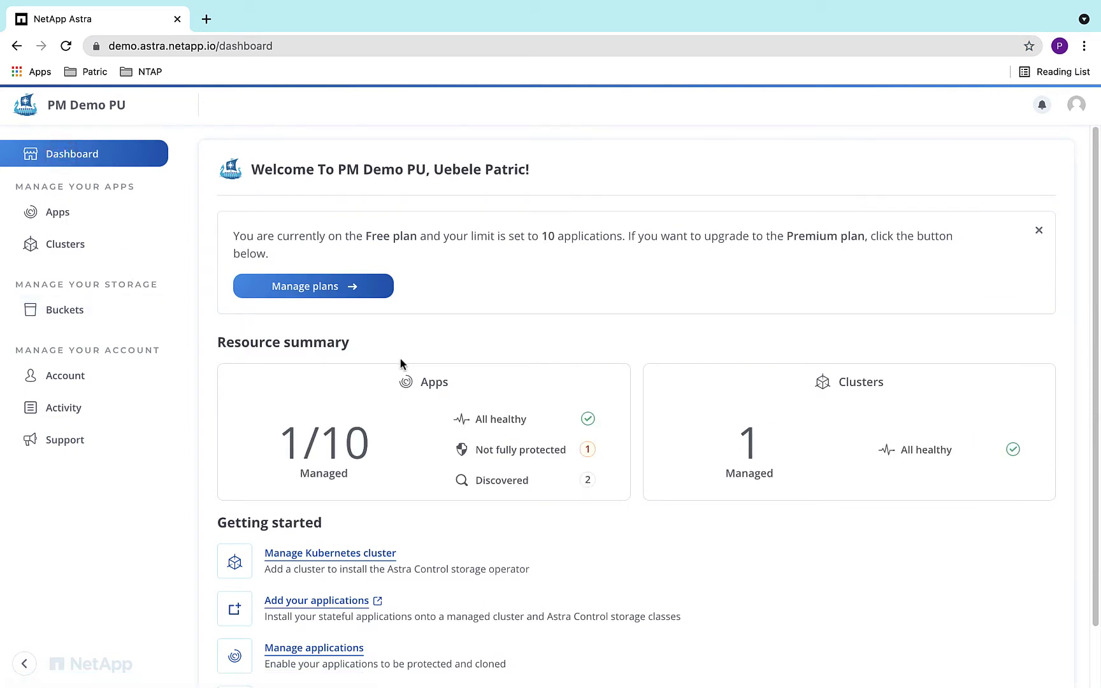
mouse_move(479, 453)
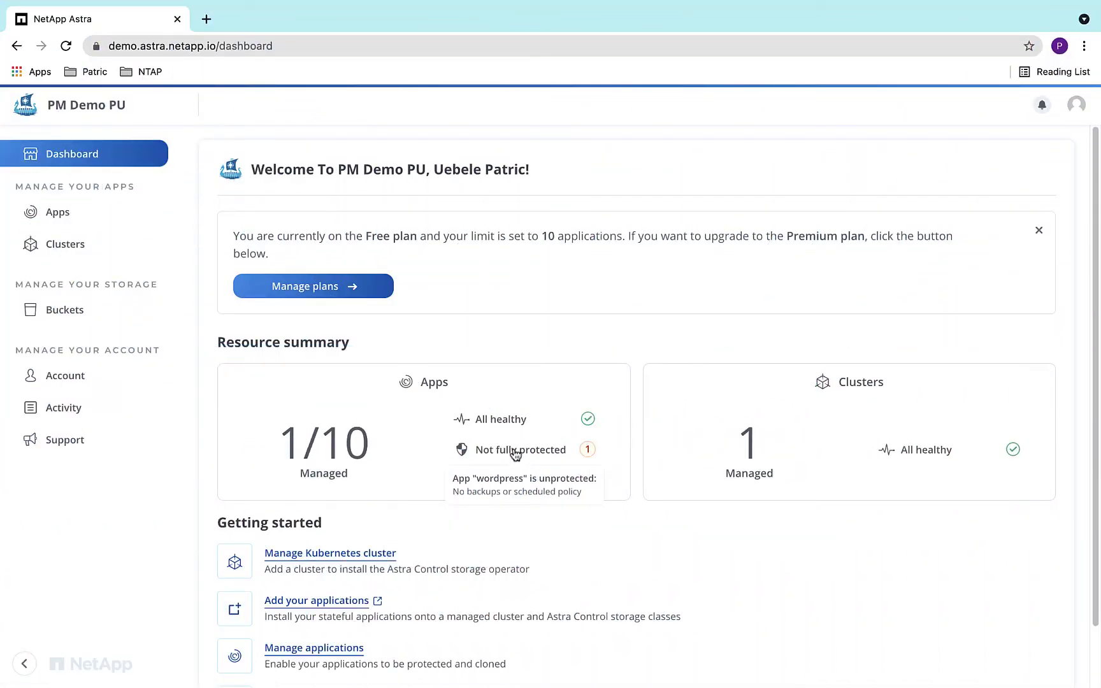
click(514, 448)
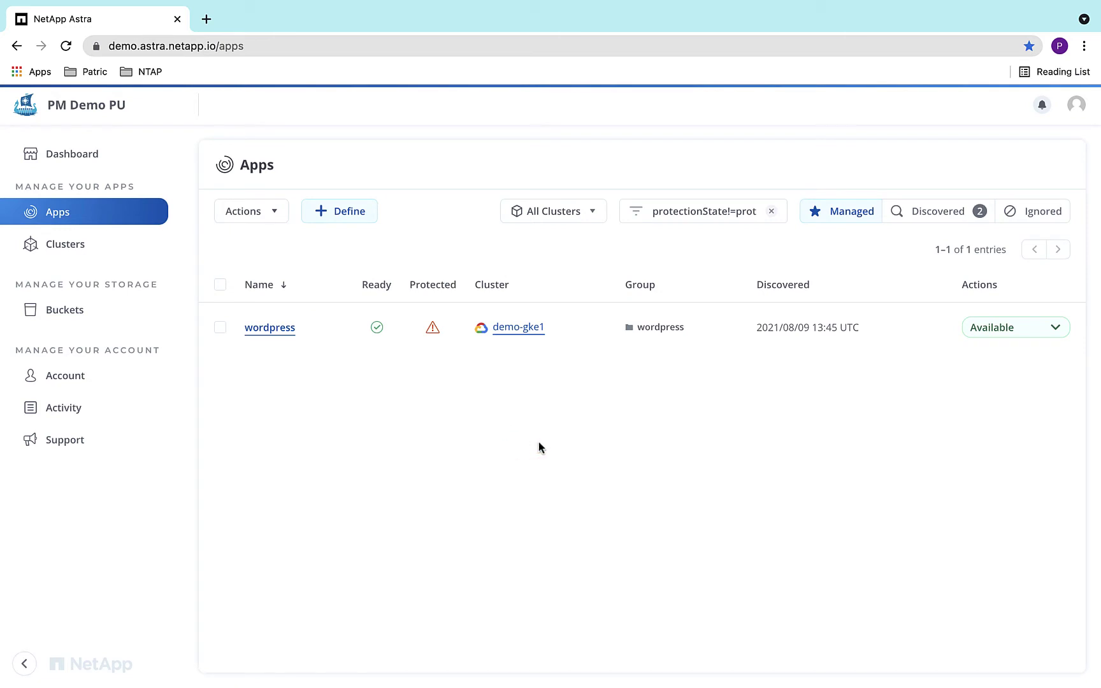
click(270, 329)
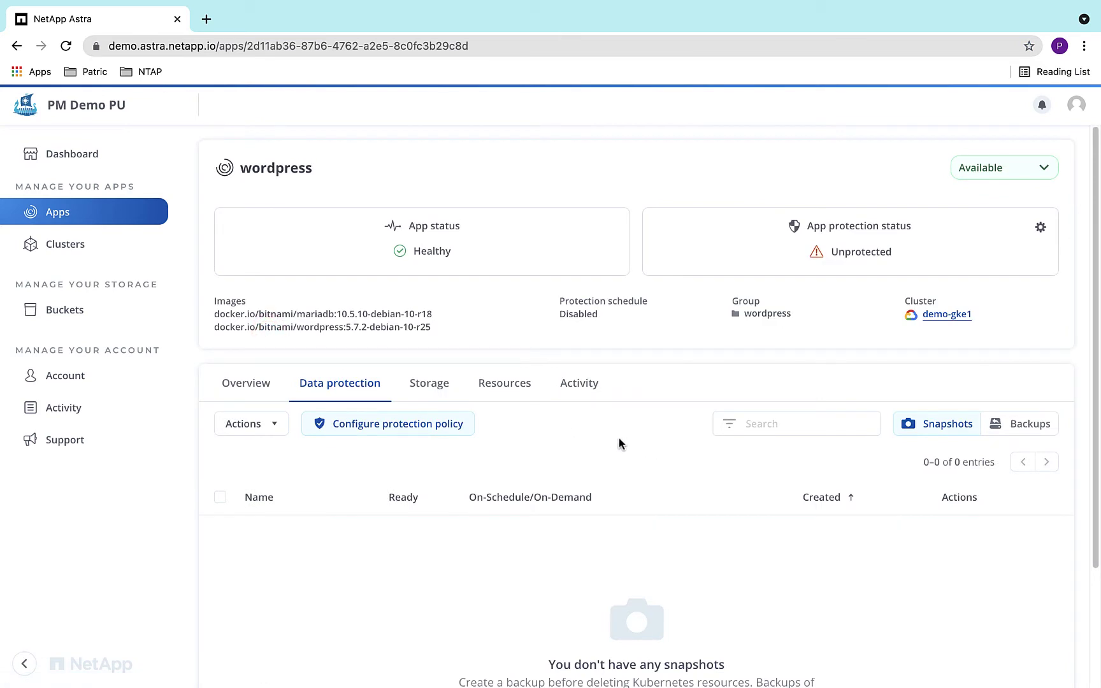
Create an on-demand snapshot of the wordpress app, keeping the suggested snapshot name.
scroll(618, 437, down, 5)
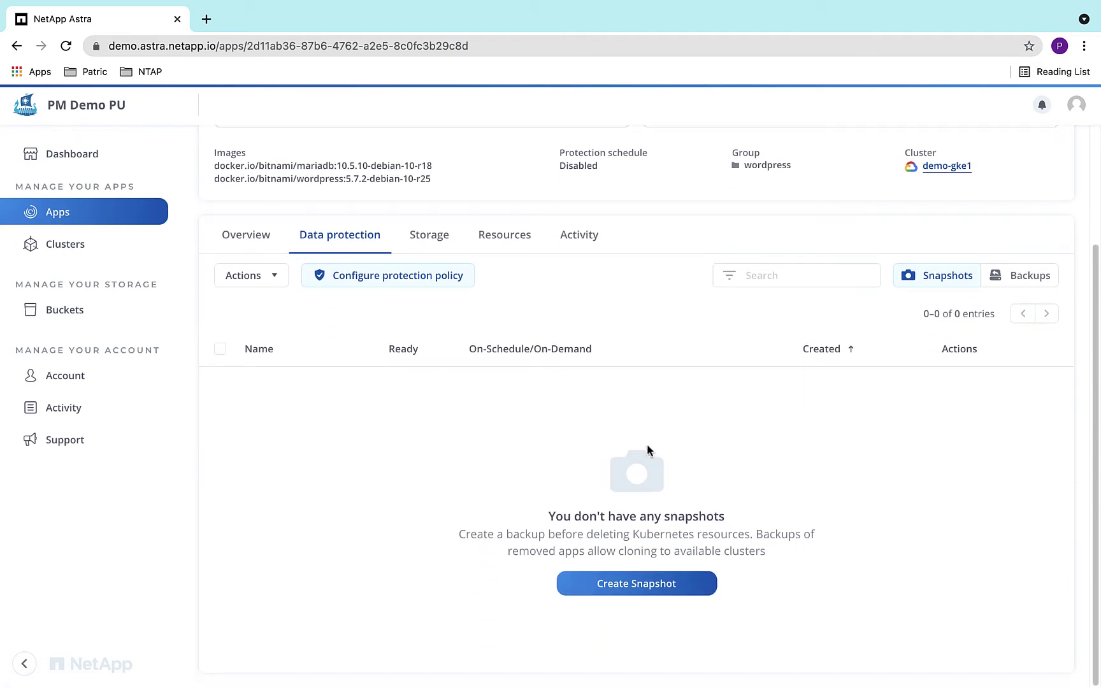
click(649, 590)
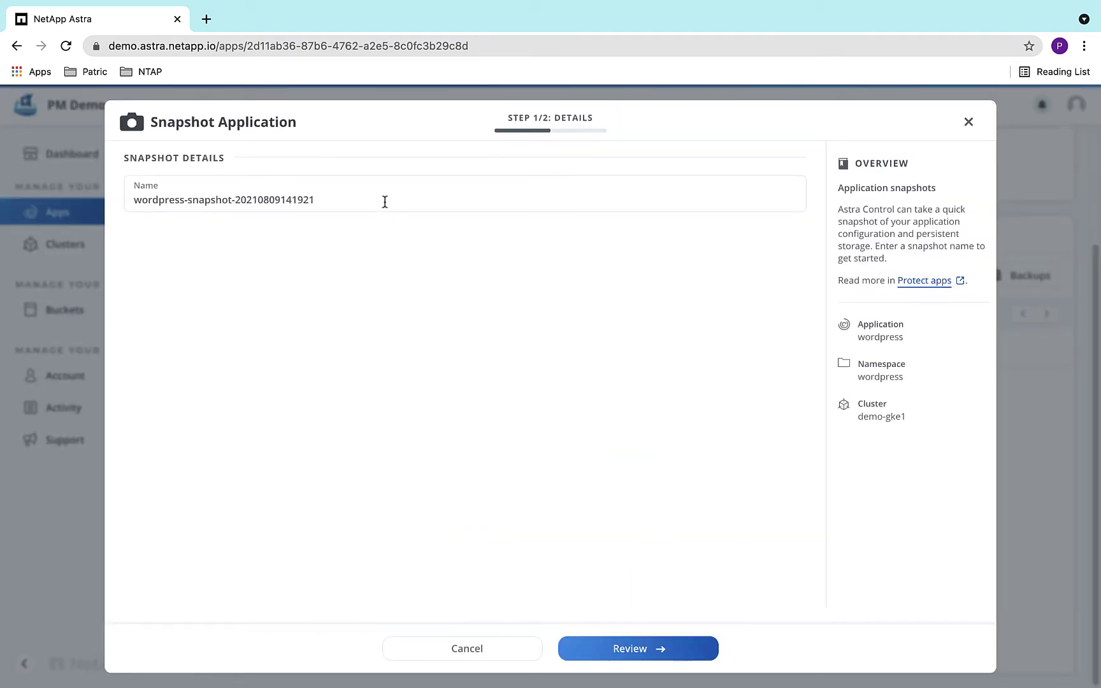
click(630, 648)
click(627, 647)
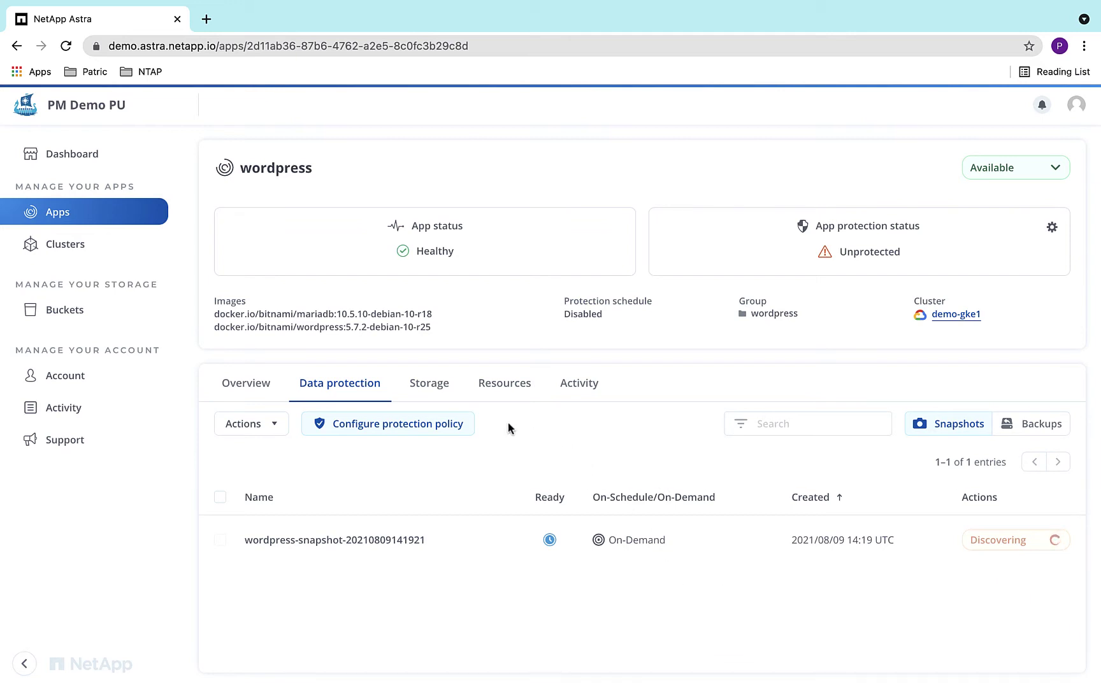
Configure the wordpress protection policy to keep 2 hourly snapshots, 1 daily snapshot and 1 daily backup, using the default bucket.
click(438, 423)
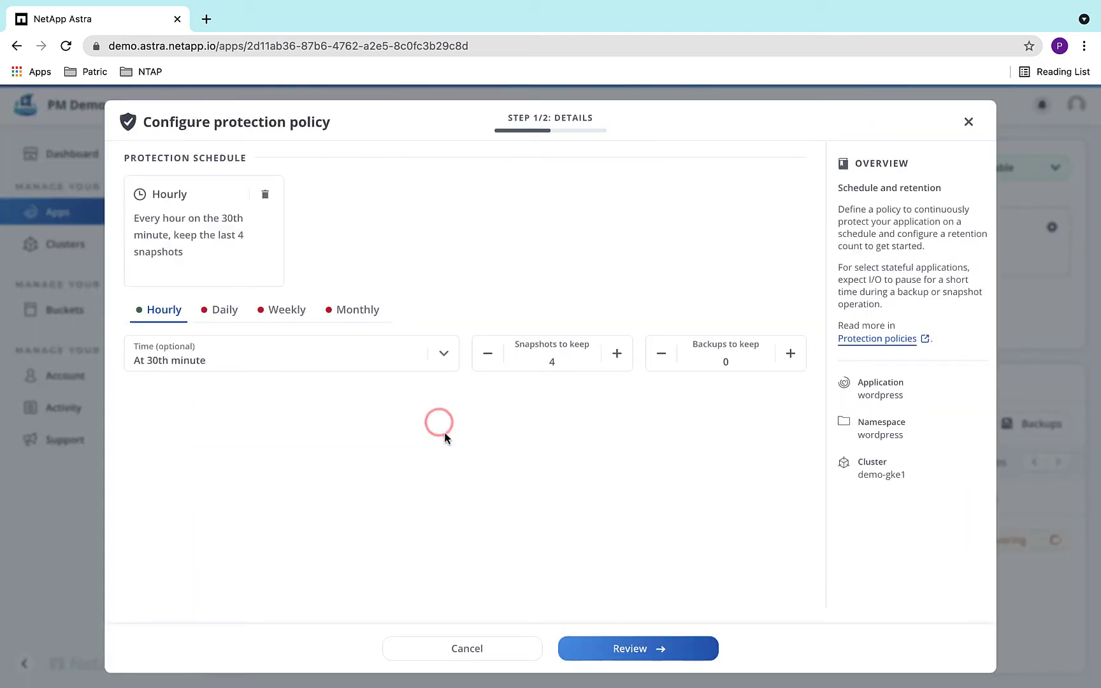
double_click(488, 355)
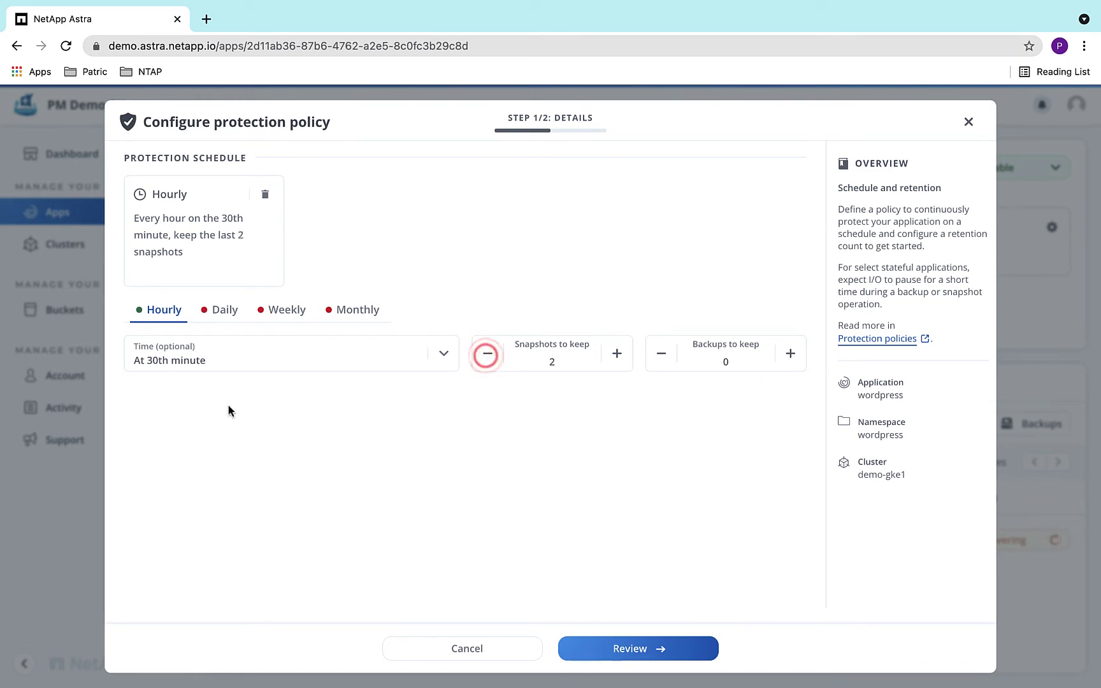
click(218, 314)
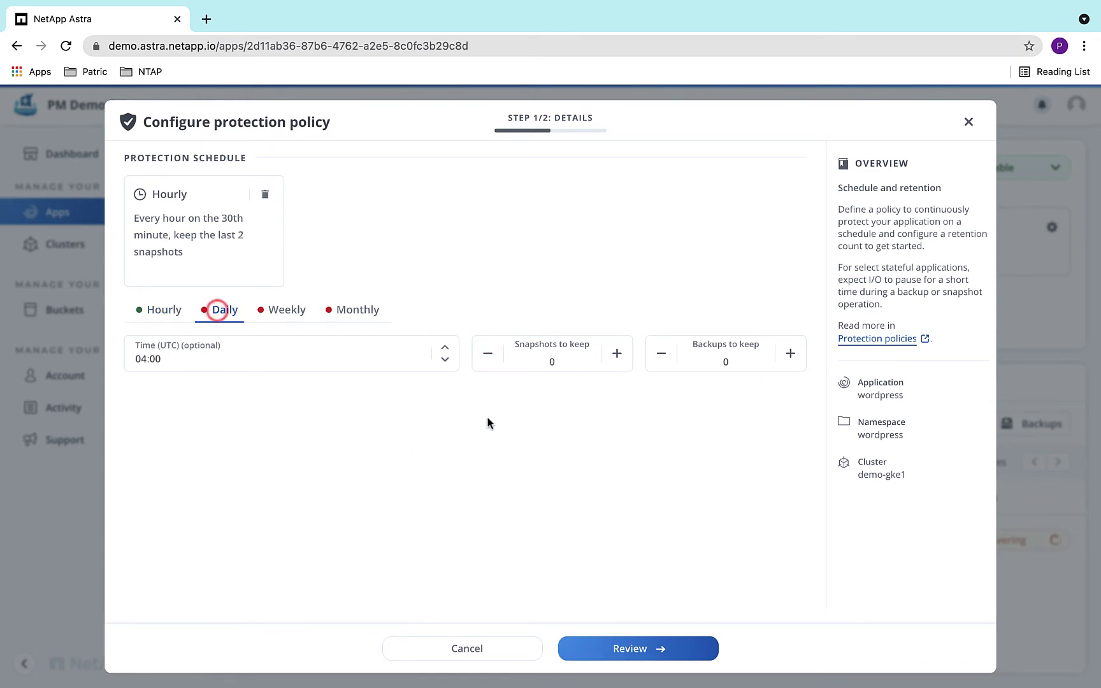
click(612, 357)
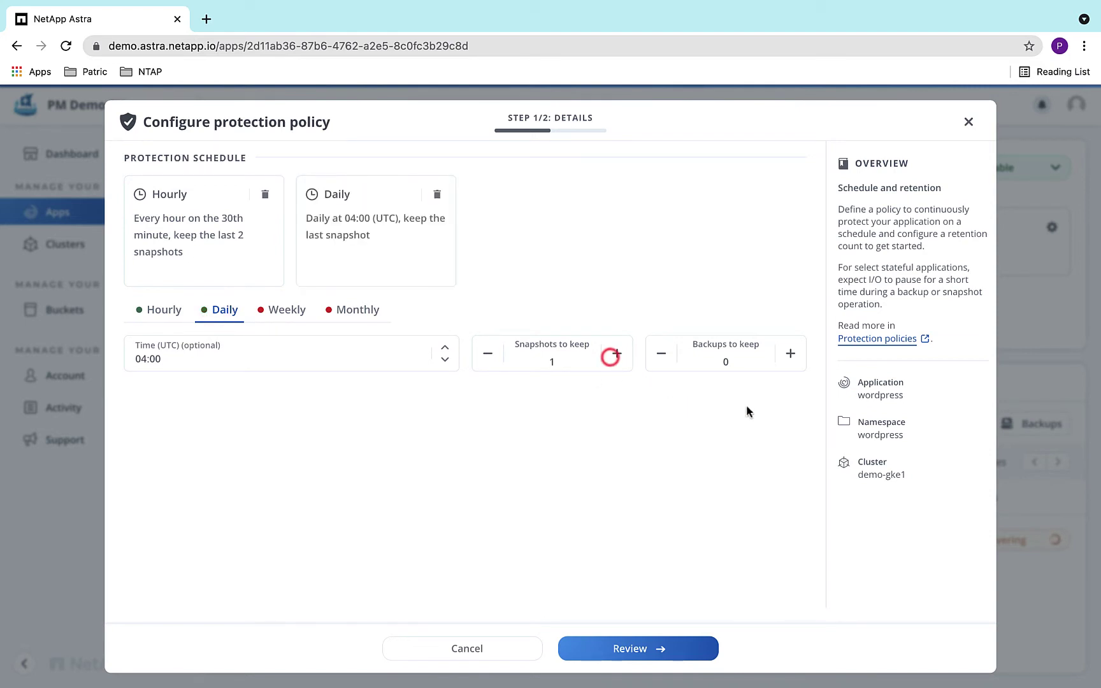
click(790, 357)
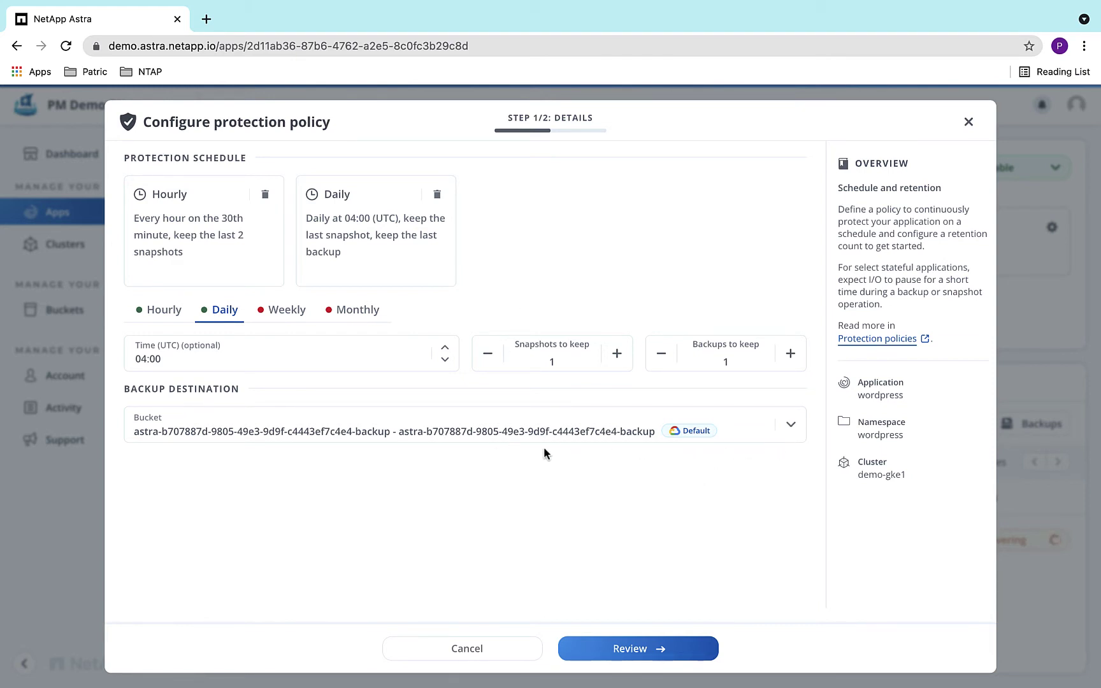
click(623, 650)
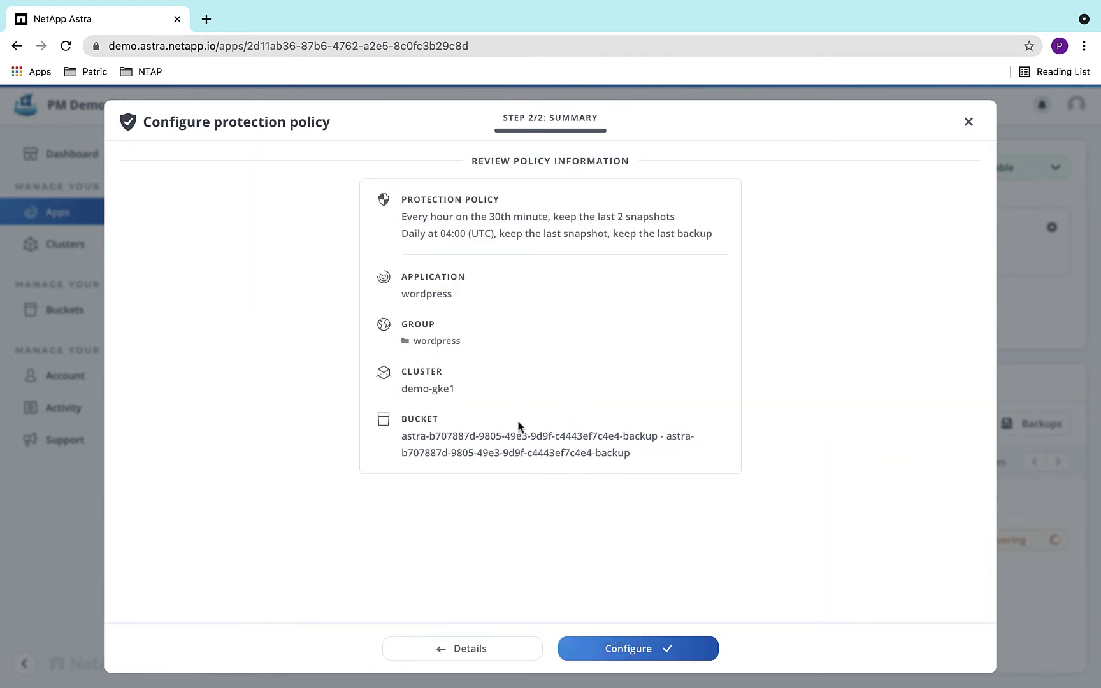
click(631, 650)
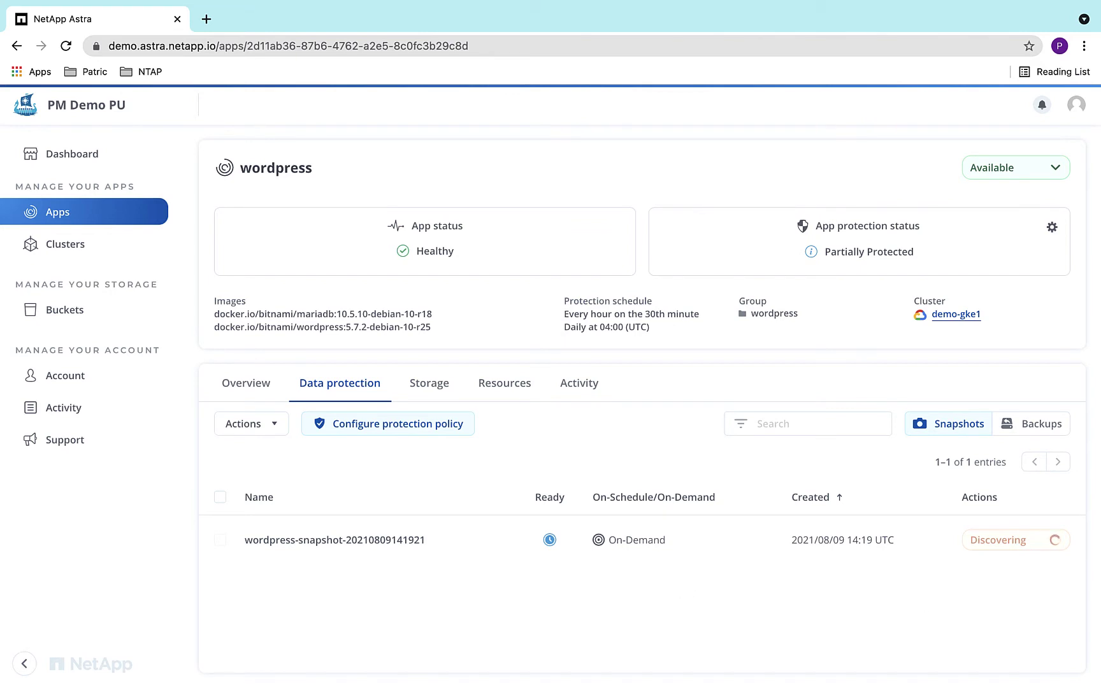
mouse_move(853, 256)
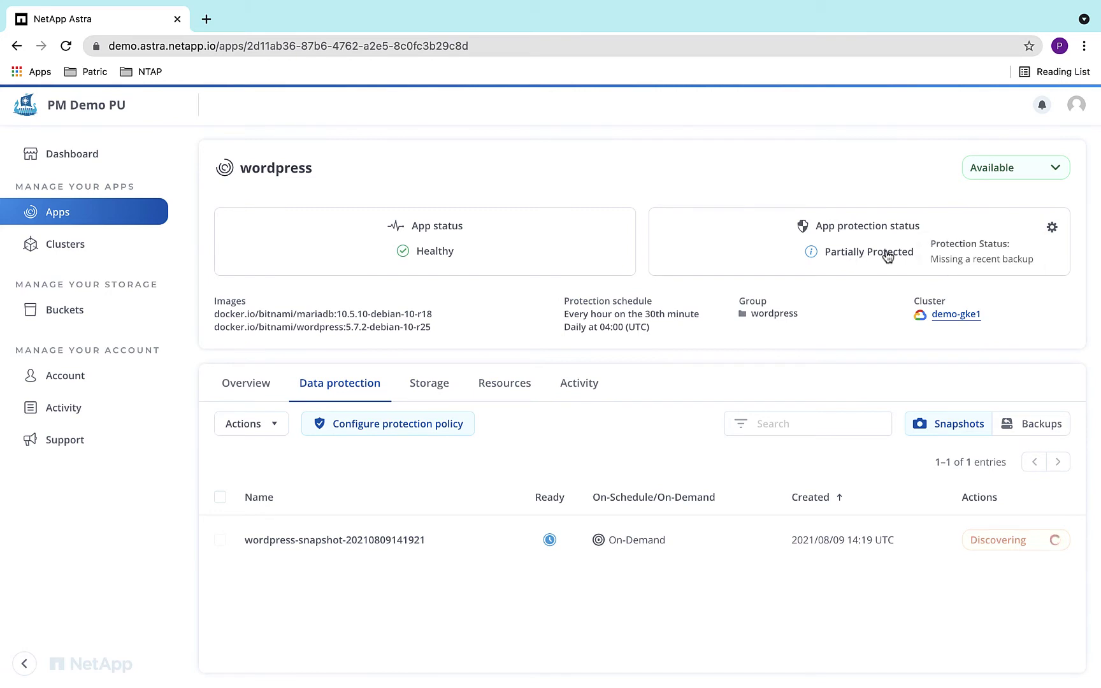
mouse_move(795, 318)
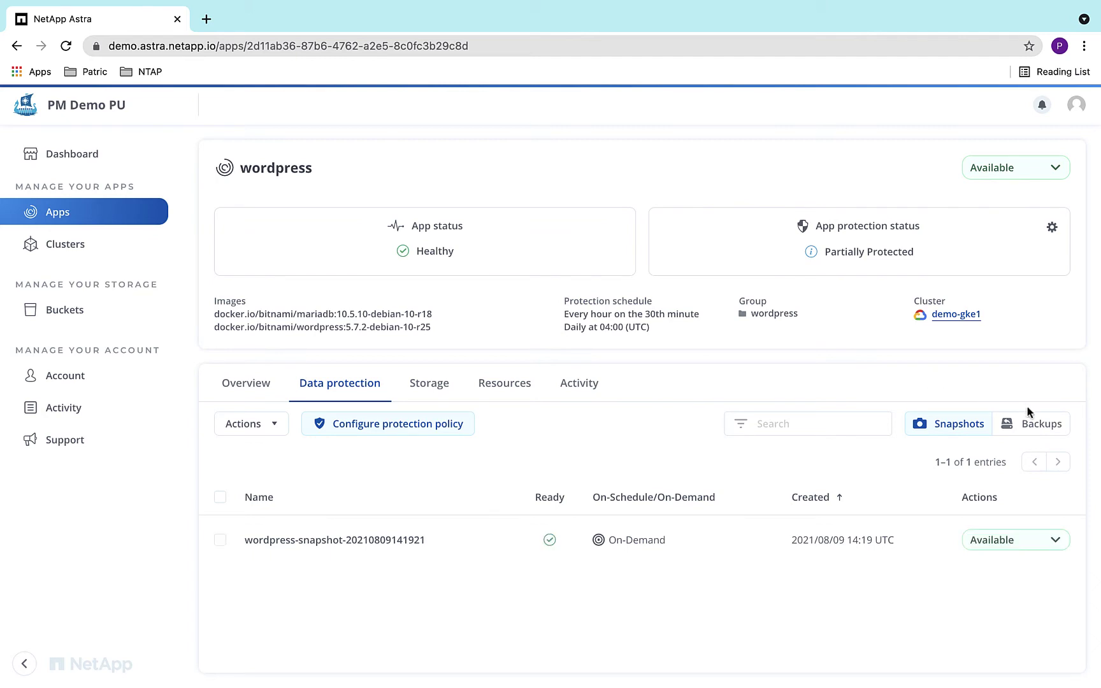
click(1027, 425)
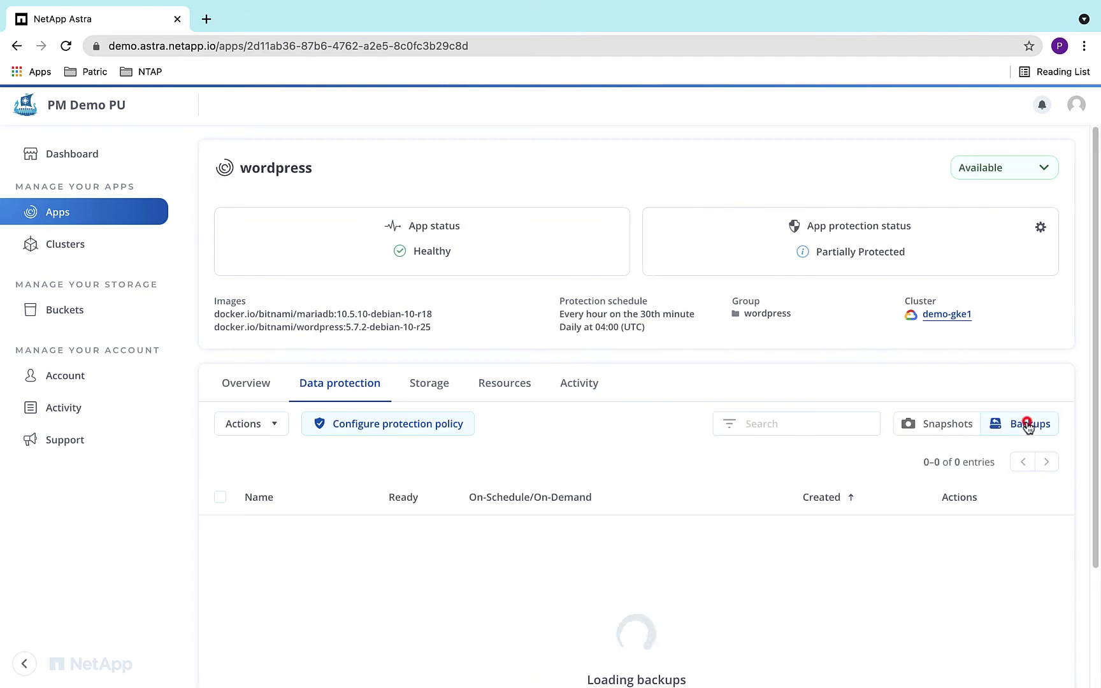
scroll(808, 448, down, 2)
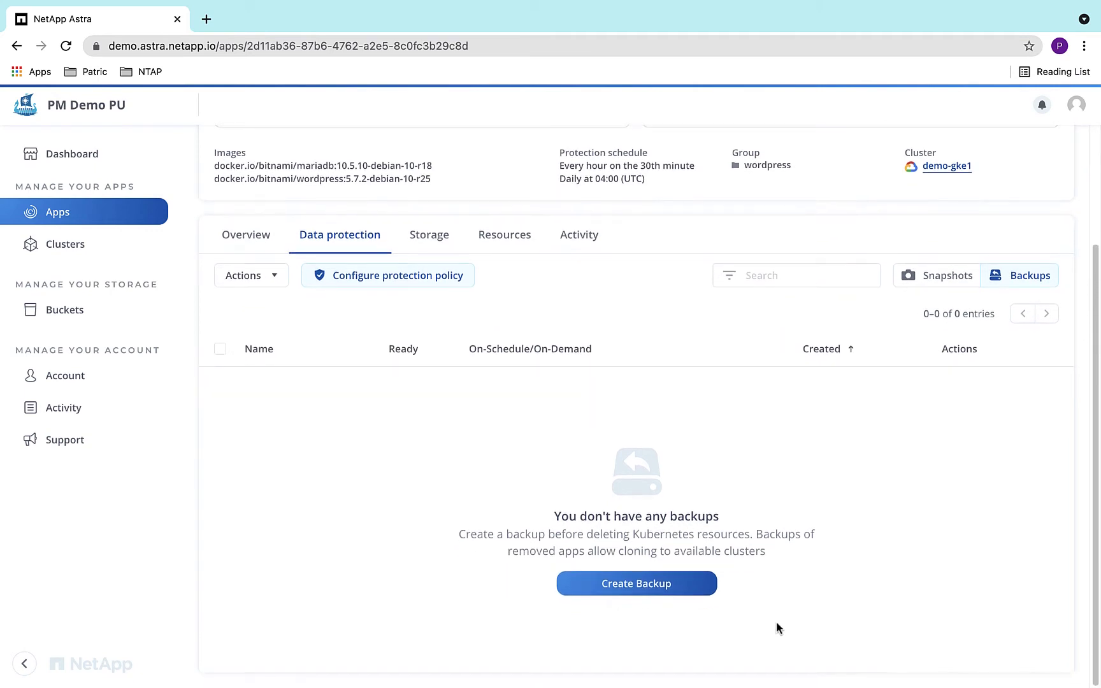
click(660, 591)
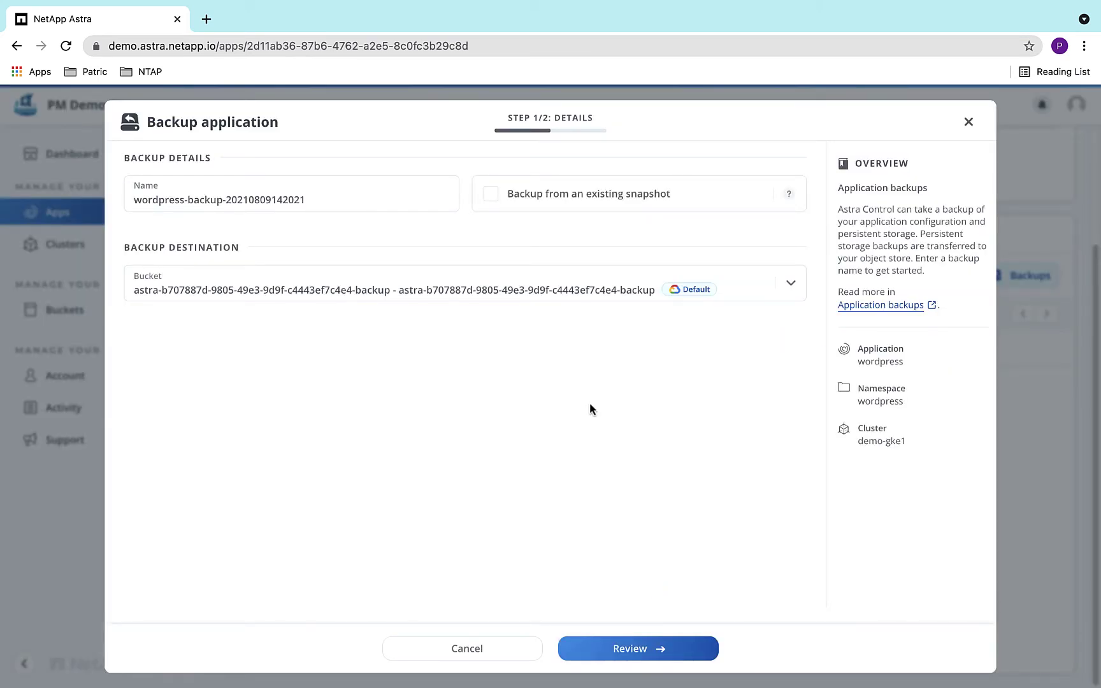
click(490, 198)
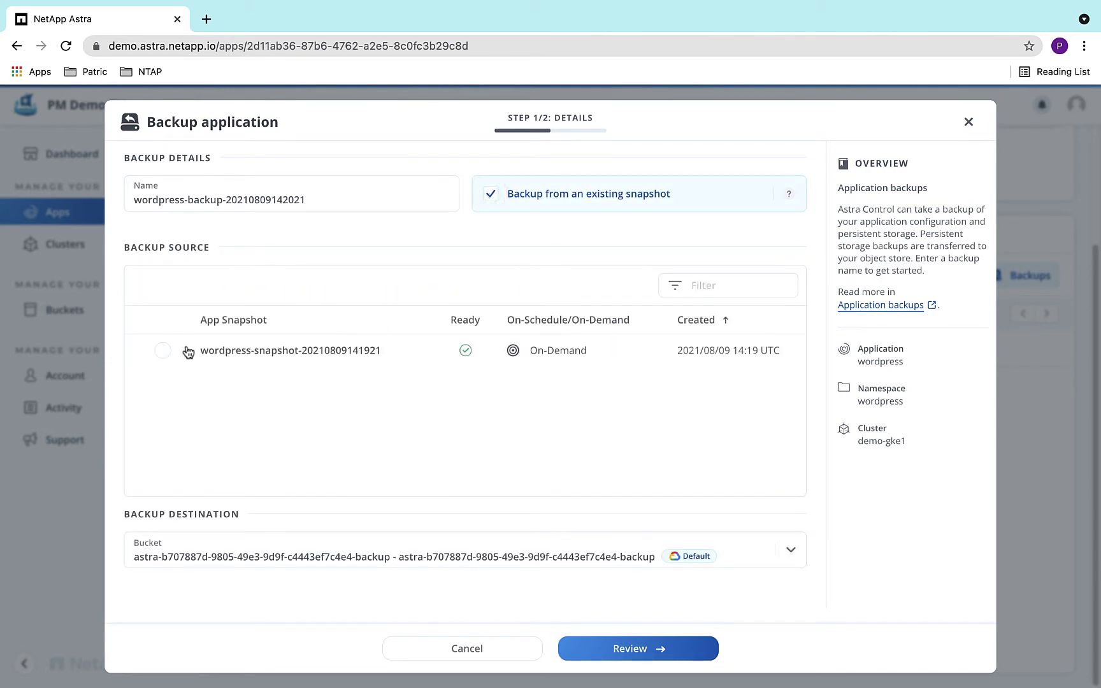
click(162, 351)
click(635, 645)
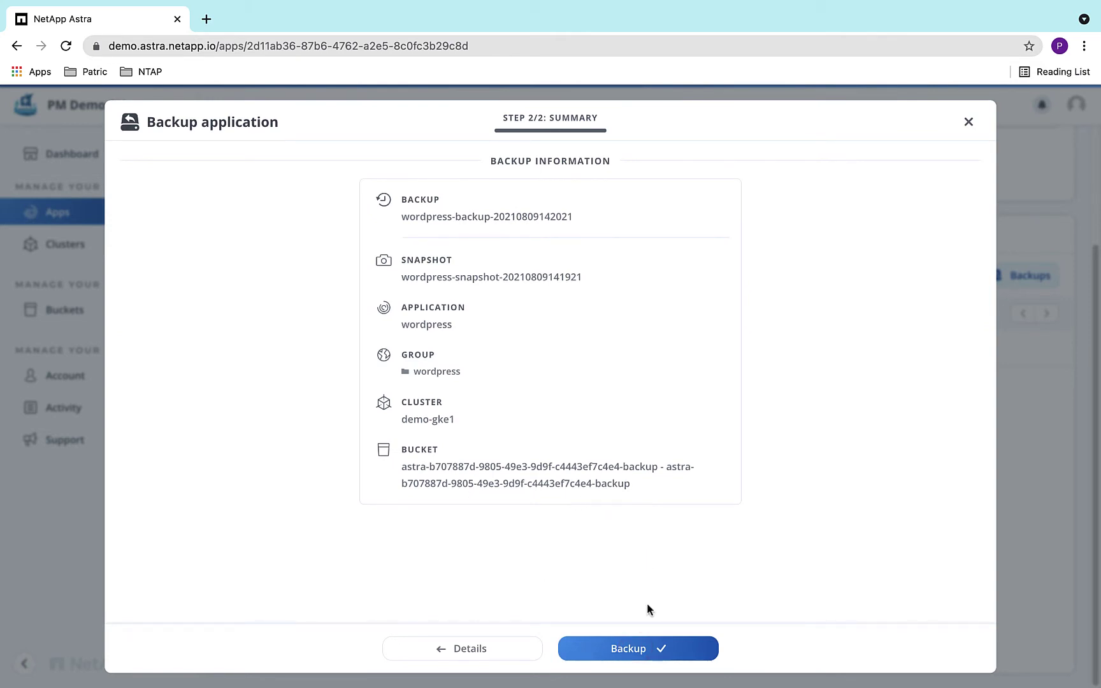
click(639, 649)
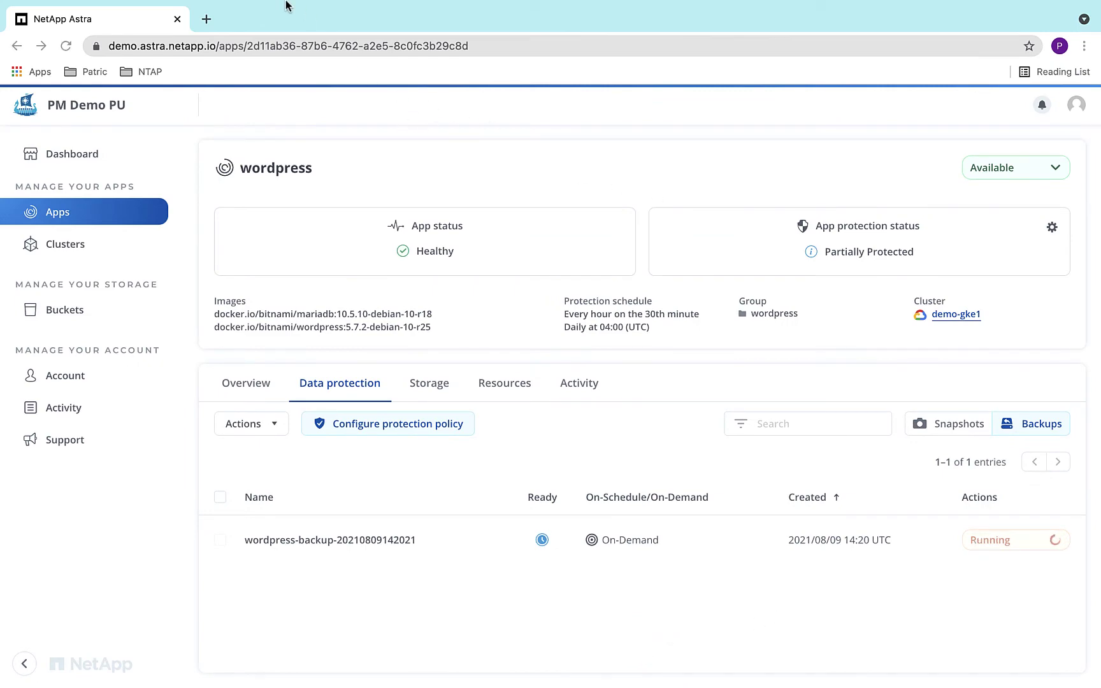
In the iTerm2 terminal, list all wordpress namespace resources with kubectl and open the wordpress service's external IP in the browser.
click(51, 29)
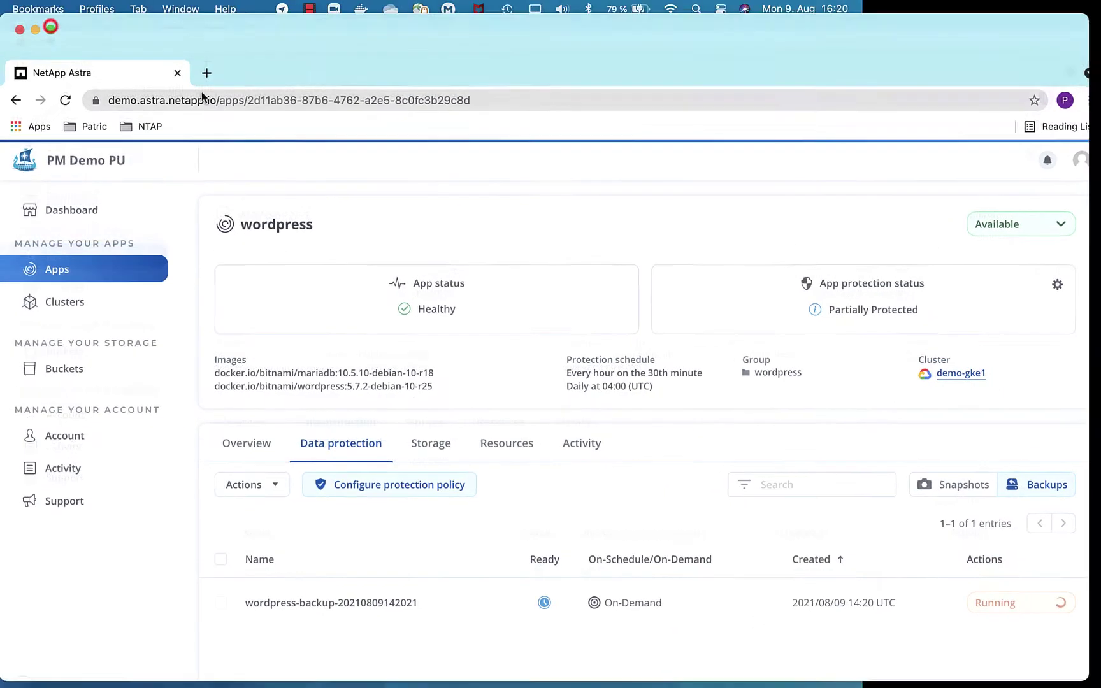
drag(1100, 400, 430, 271)
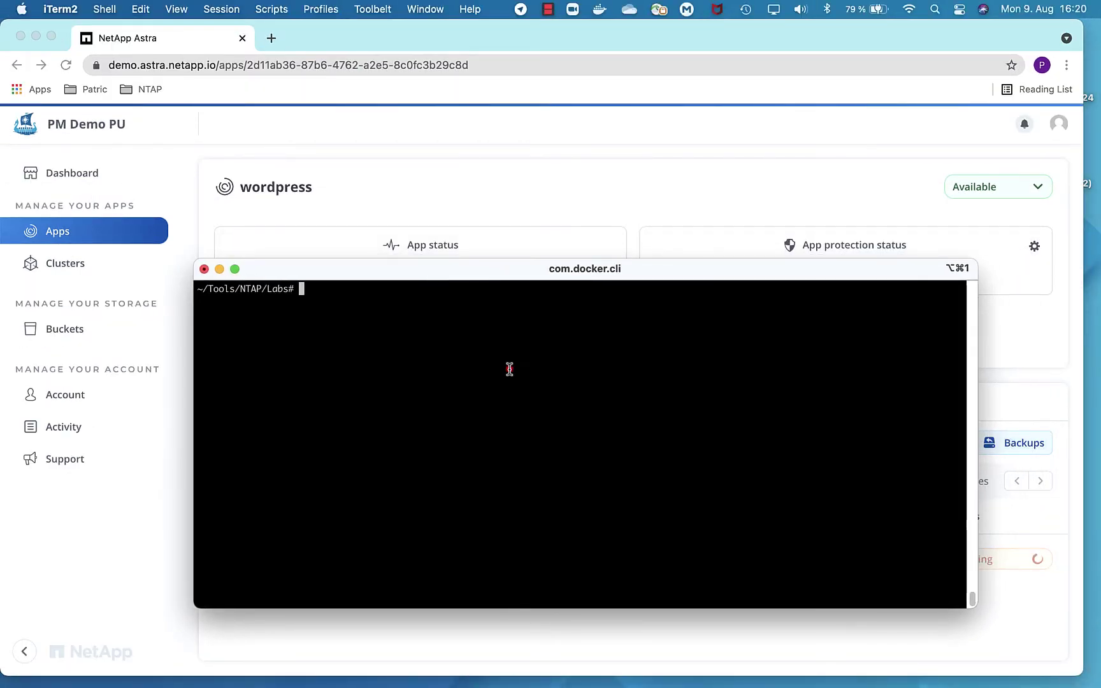
text(/get all)
key(Return)
key(Return)
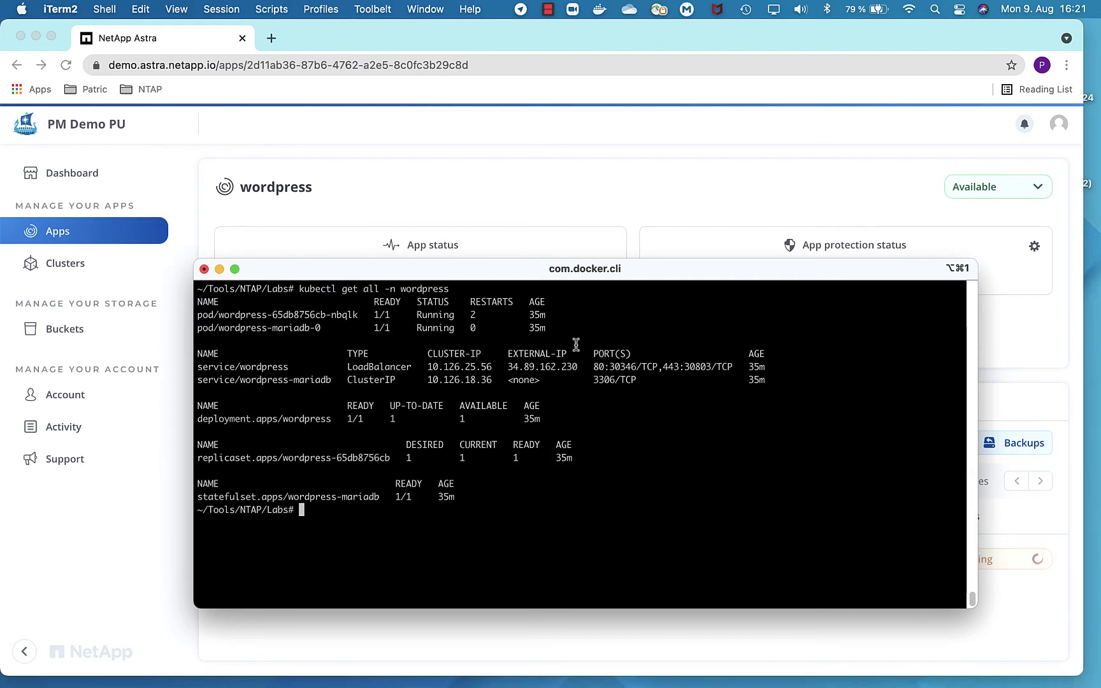
double_click(545, 366)
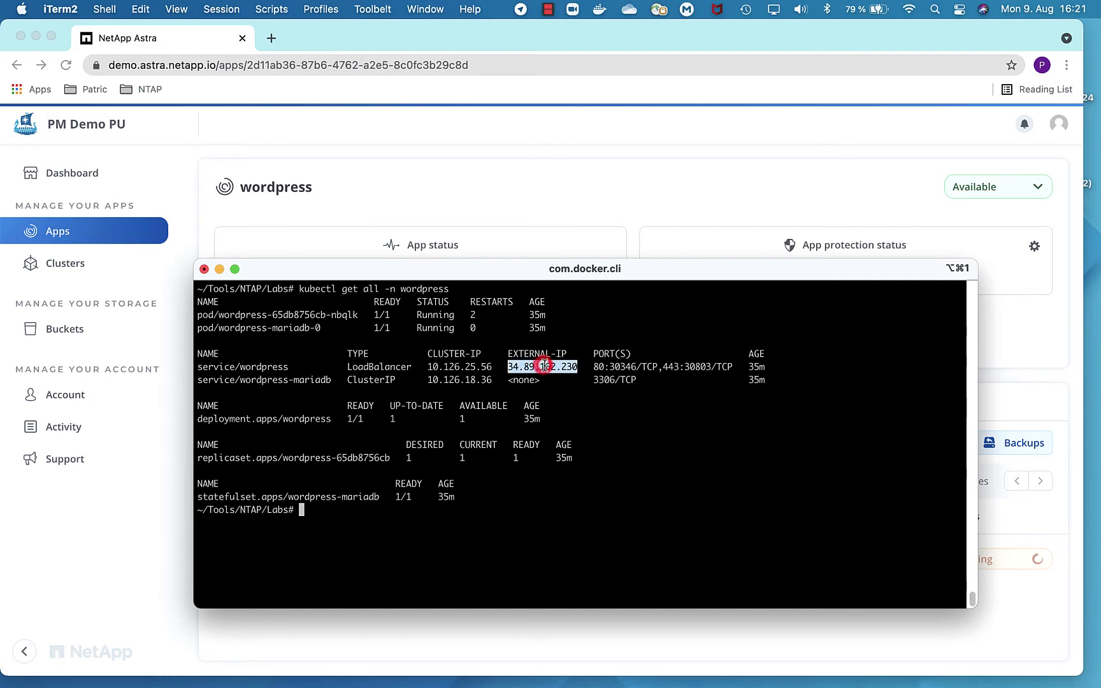
click(499, 273)
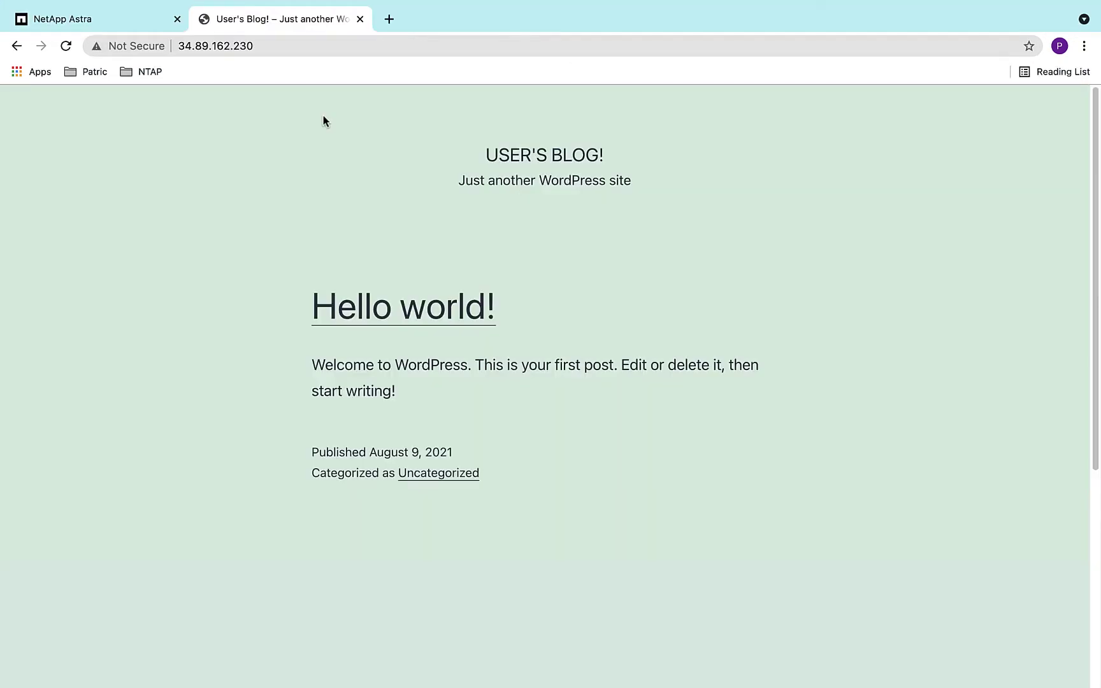
Go to 34.89.162.230/admin and log in to the WordPress site with username astra and the account password.
click(291, 45)
click(291, 46)
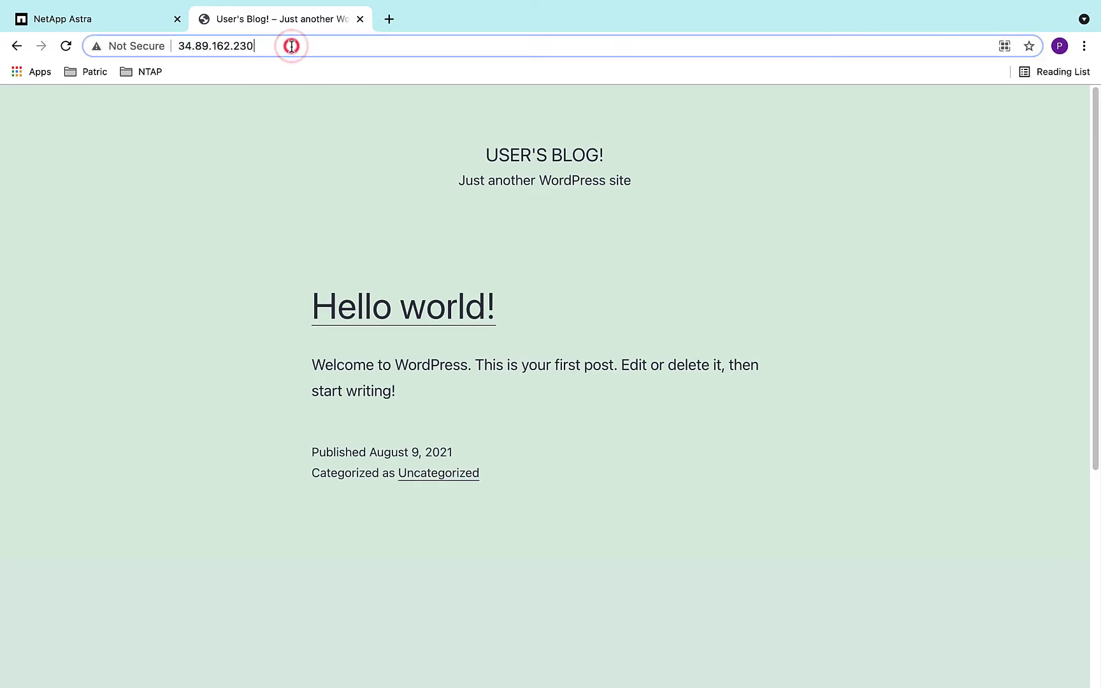
text(/admin)
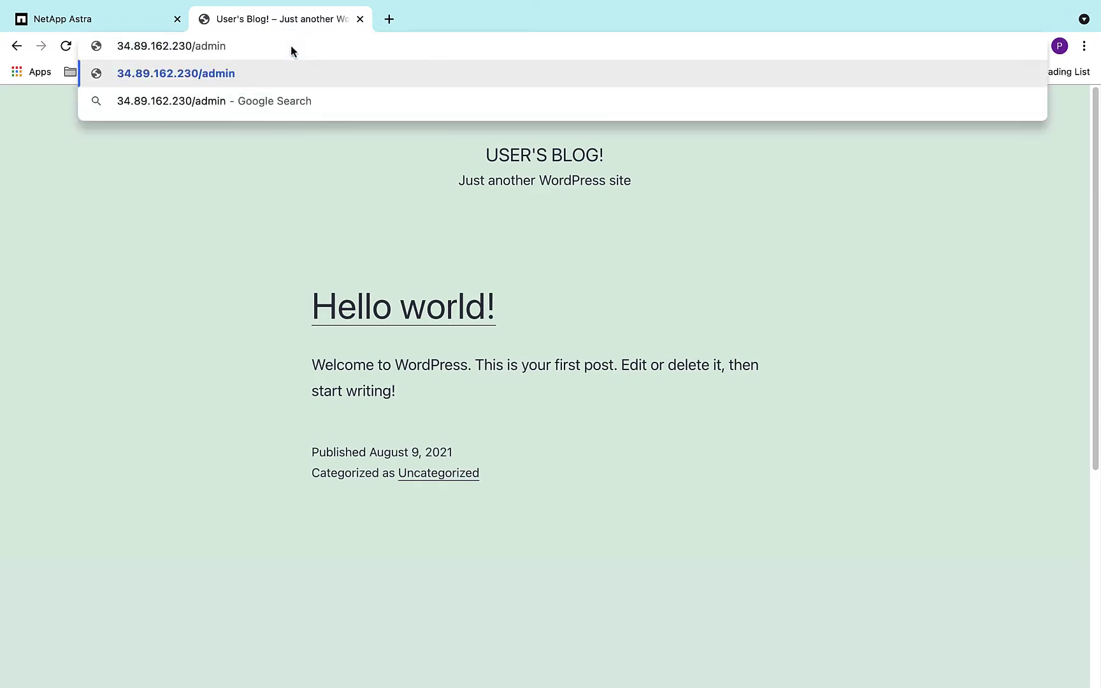
key(Return)
text(astra)
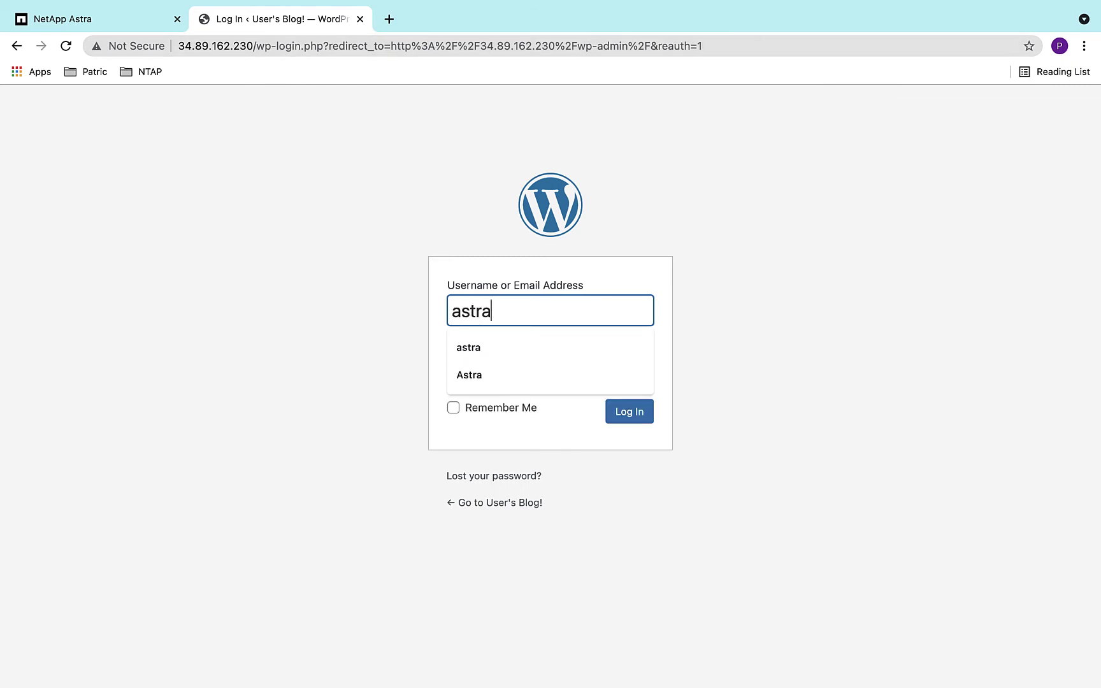
key(Tab)
text(••••)
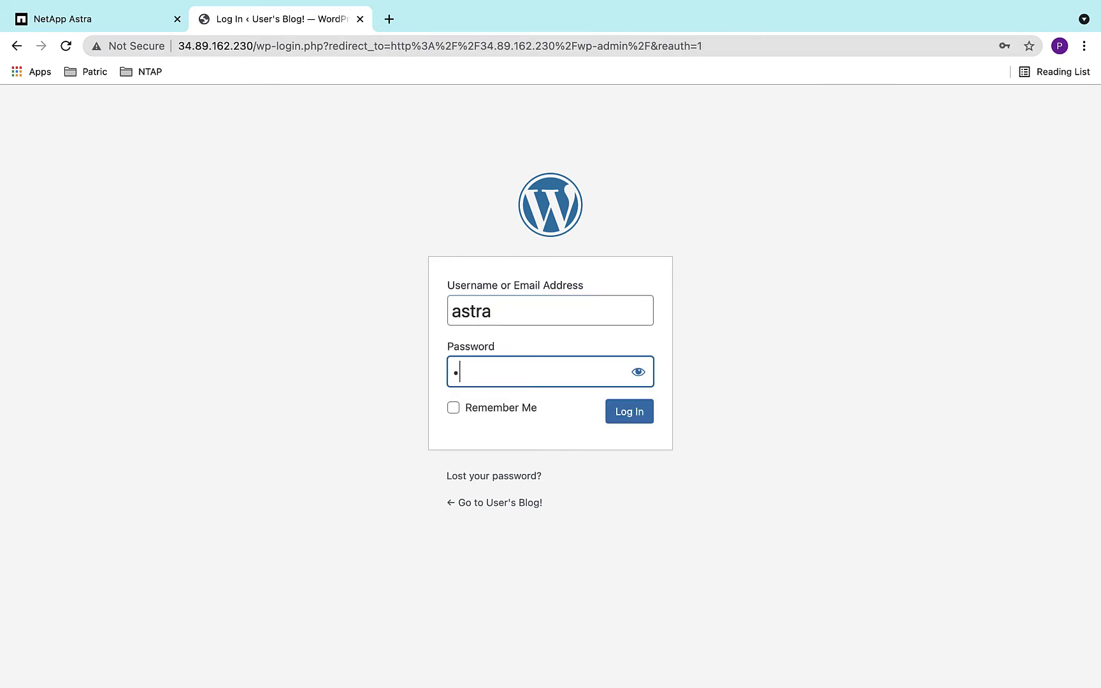
key(Return)
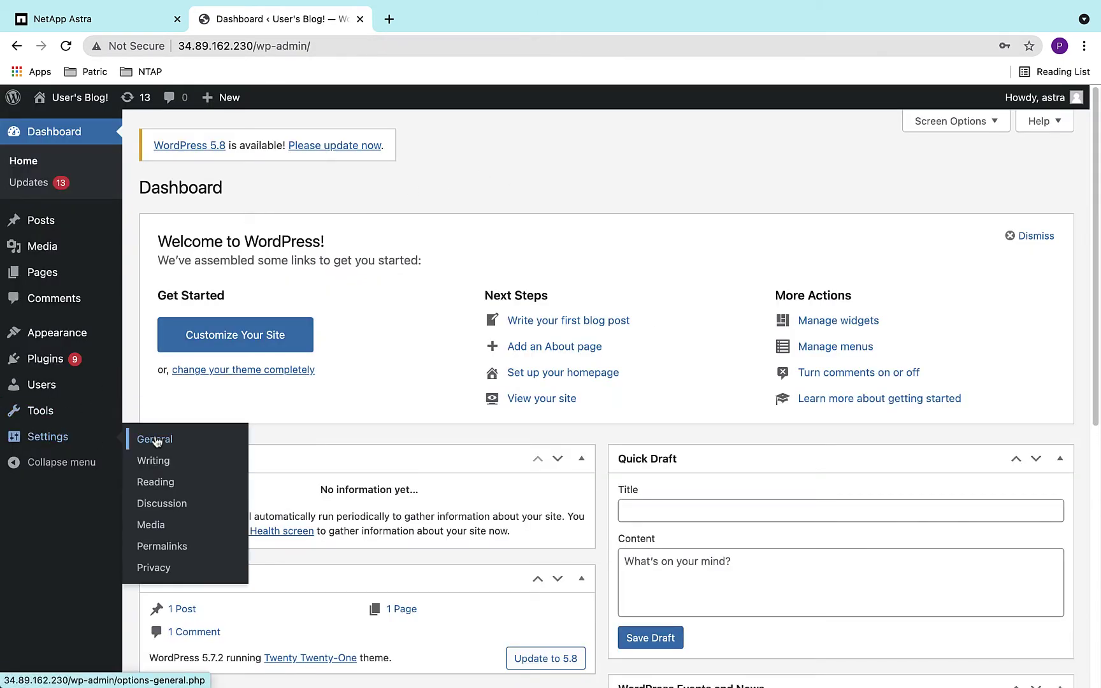
Change the WordPress site title to Astra Control Demo in the general settings and save the changes.
click(155, 440)
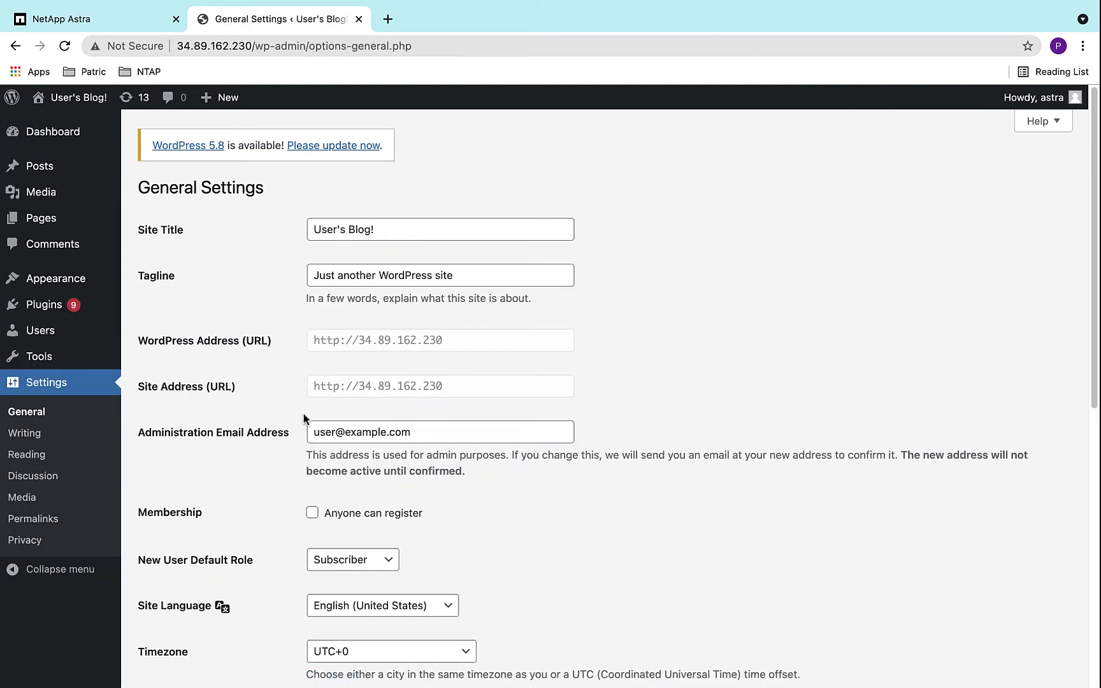
triple_click(384, 229)
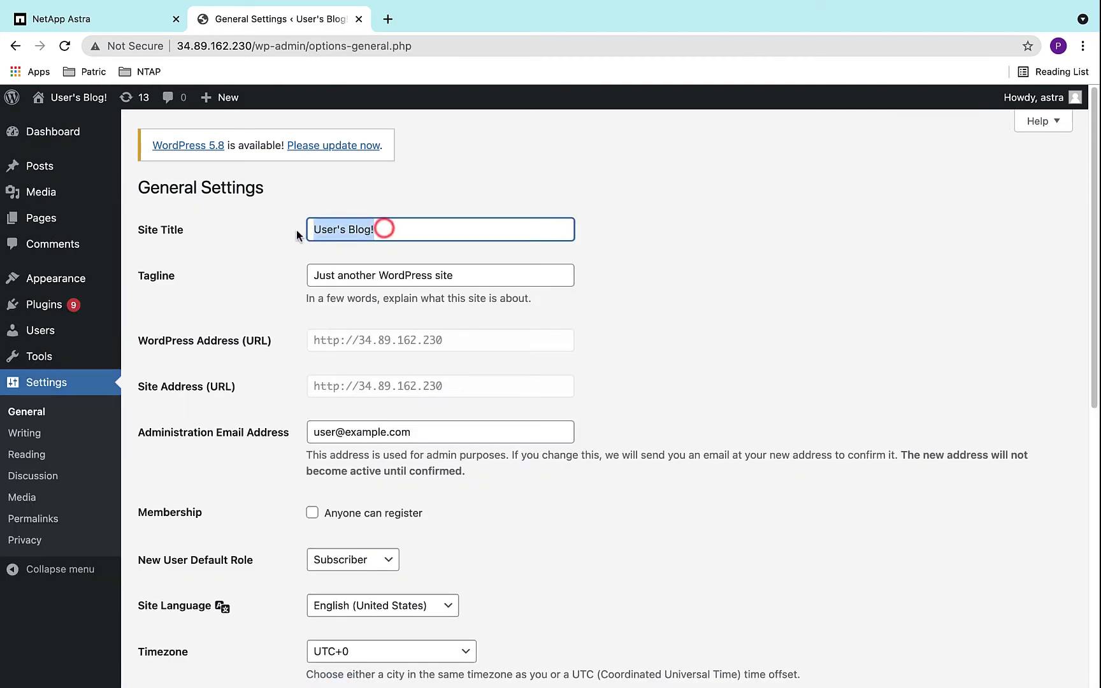
text(As)
click(347, 263)
scroll(426, 306, down, 10)
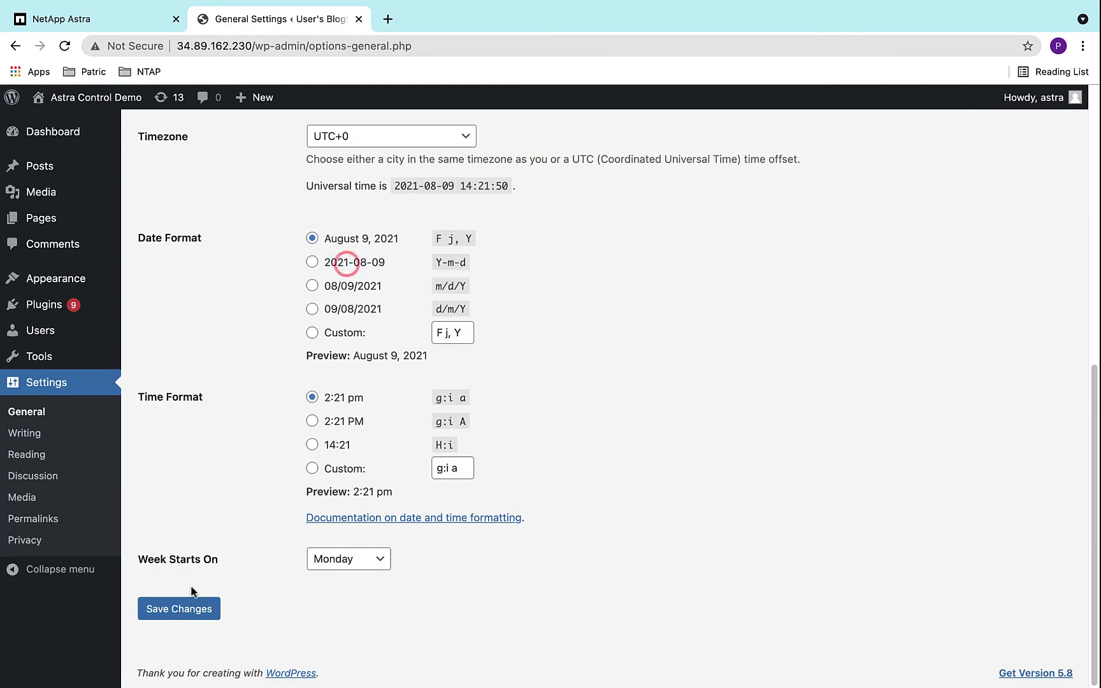
click(183, 604)
Open 34.89.162.230 in a new browser tab to check the site title, and close both WordPress tabs.
click(387, 21)
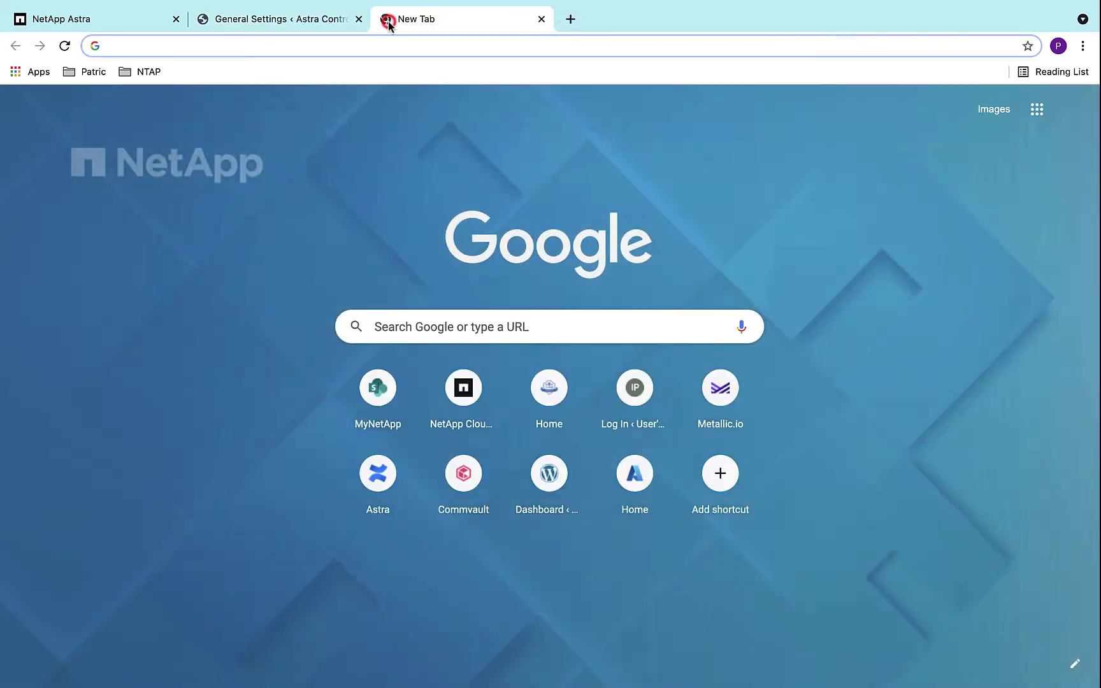
text(34.89.162.230)
key(Return)
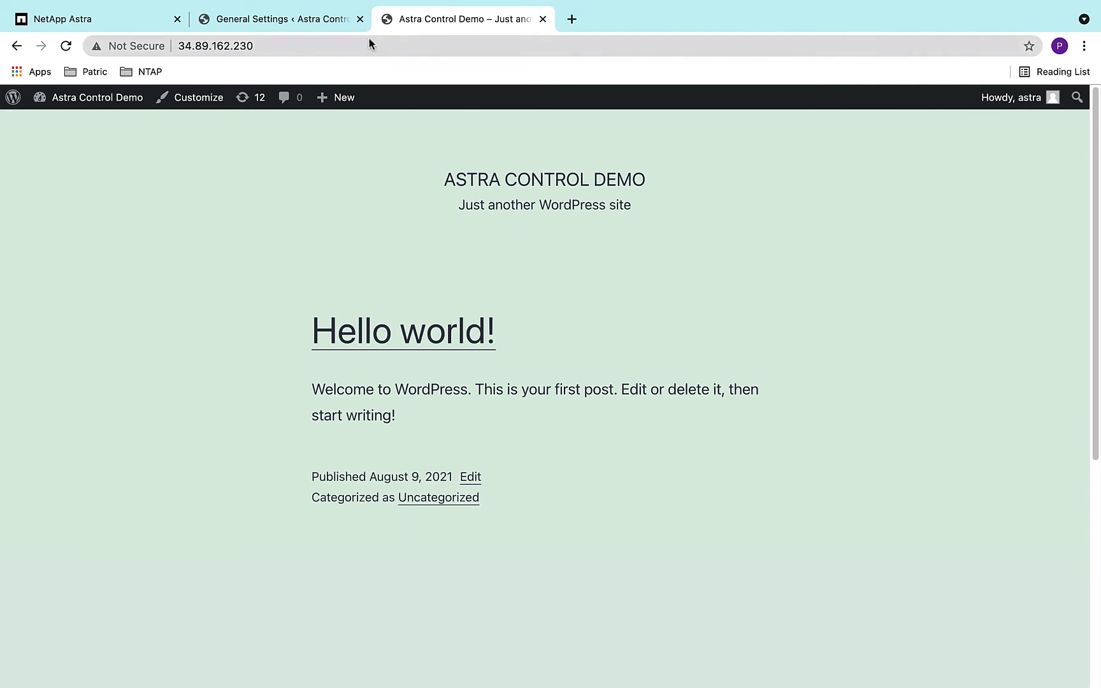
click(360, 19)
click(359, 20)
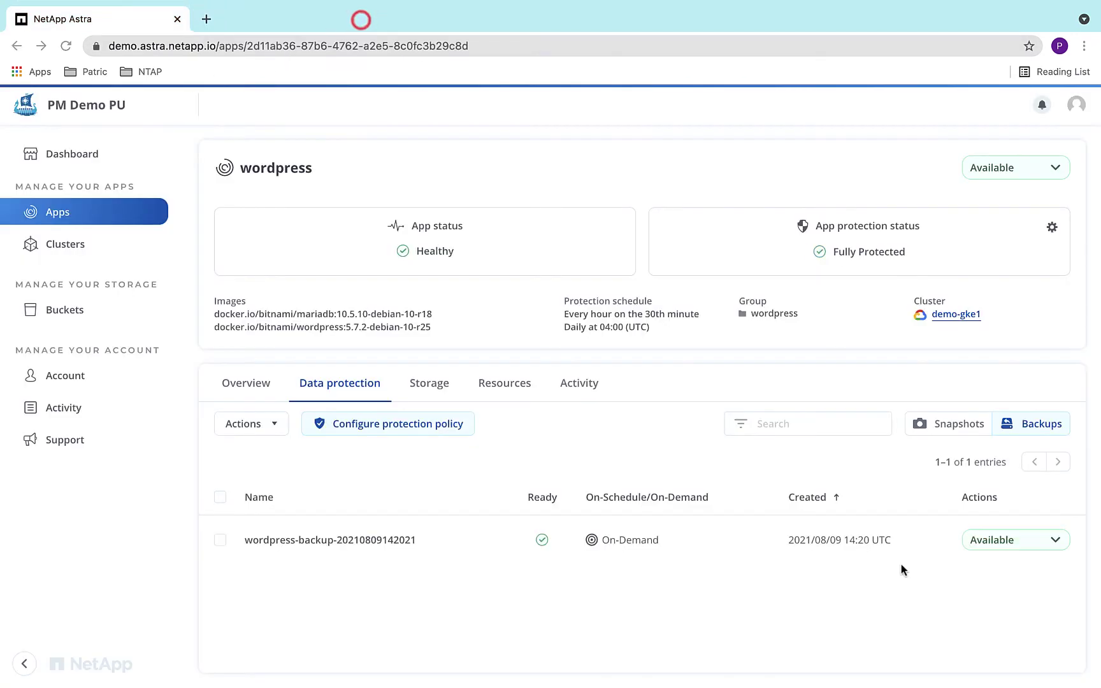
Start adding a Google Cloud Platform cluster in Astra with the existing credential and select demo-gke2.
click(83, 158)
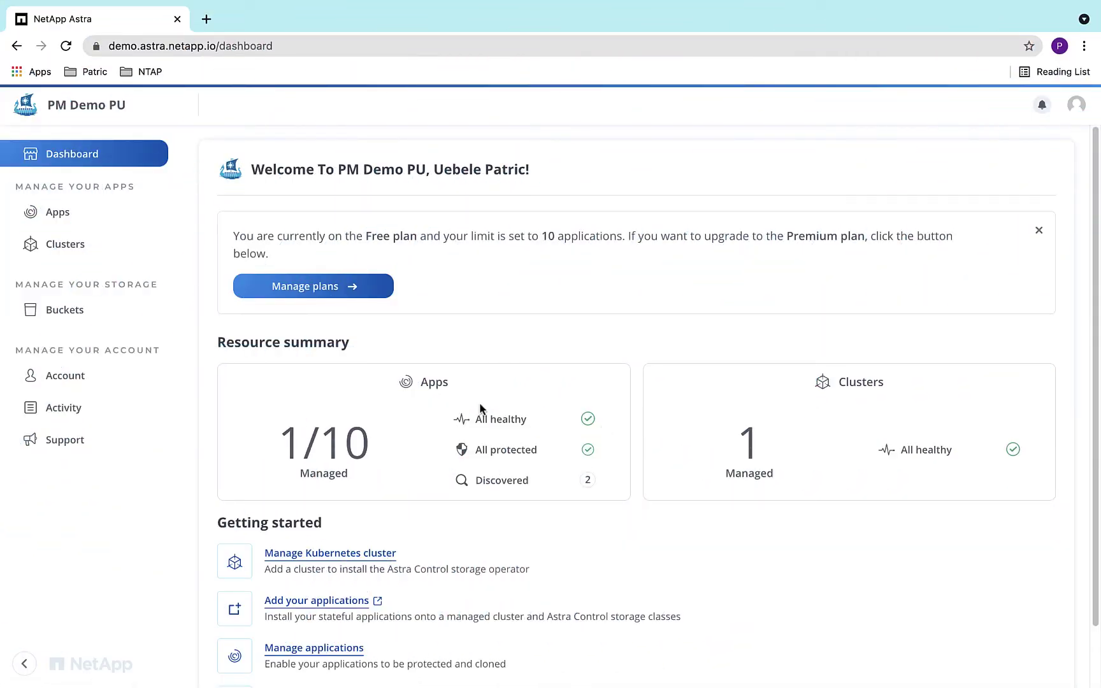
click(67, 251)
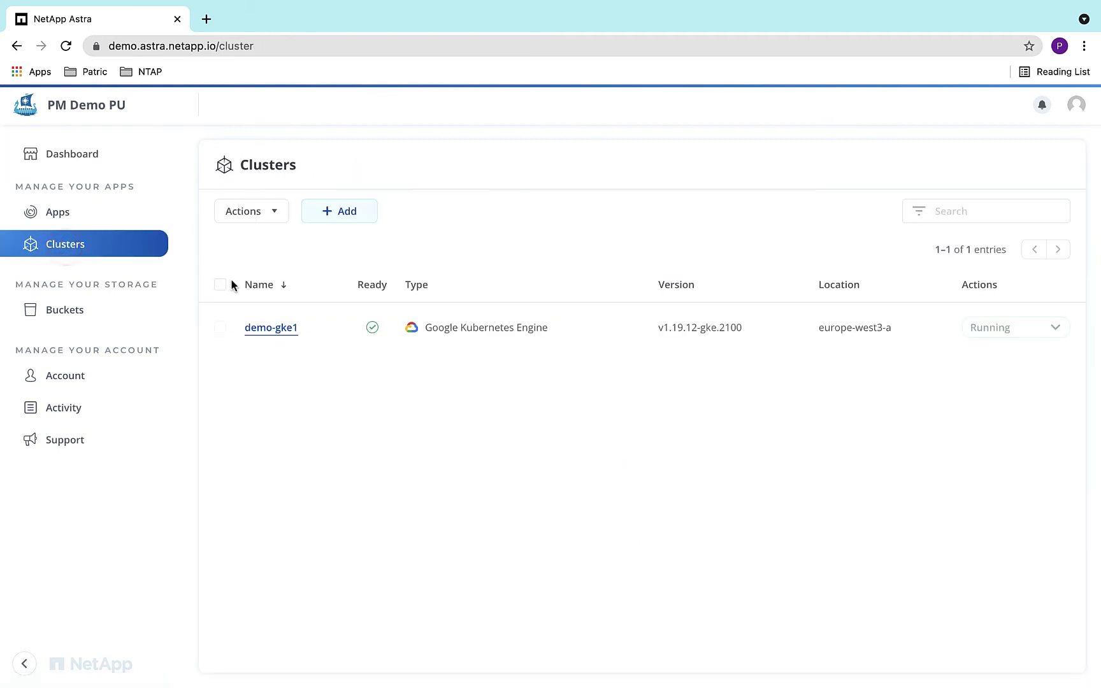
click(344, 217)
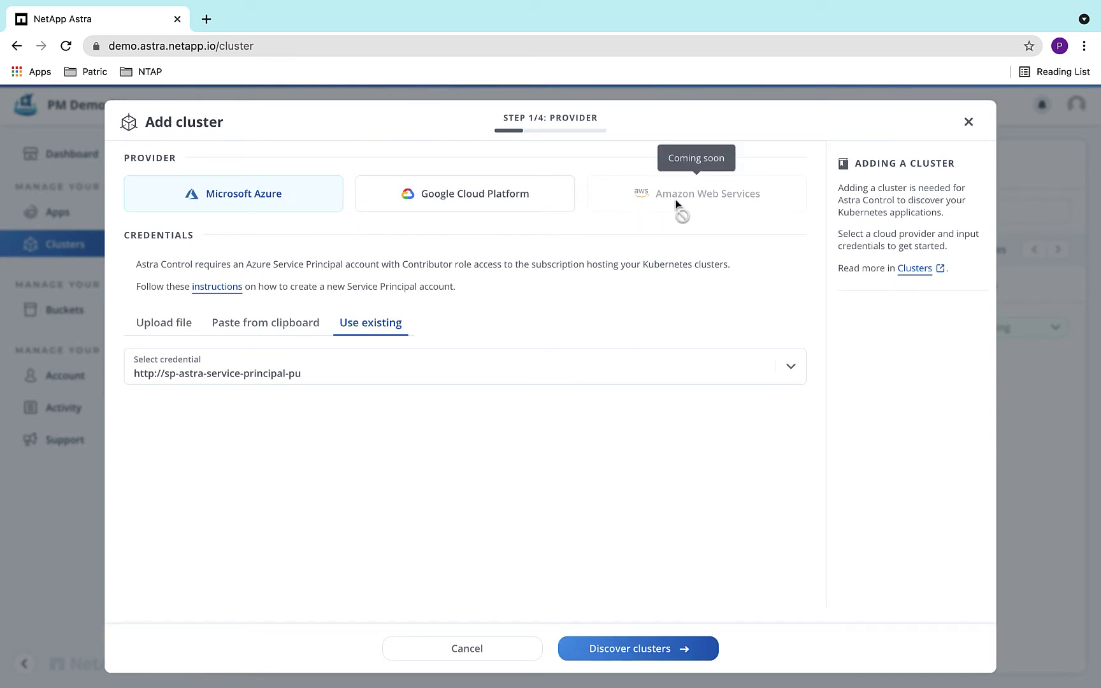
click(474, 200)
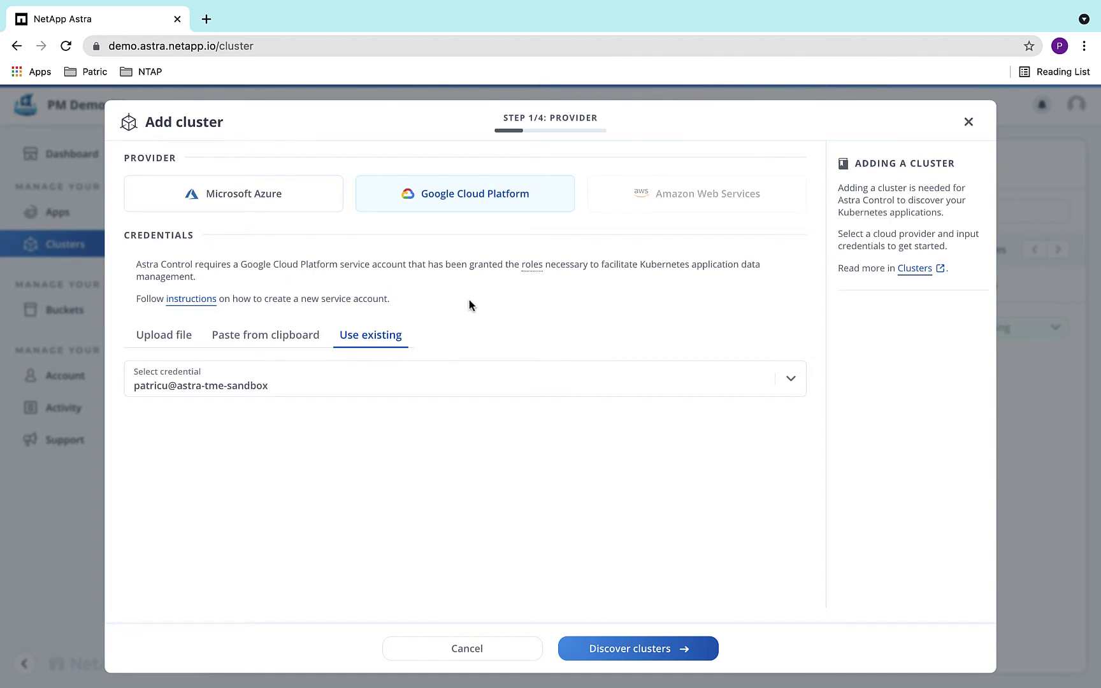
click(637, 648)
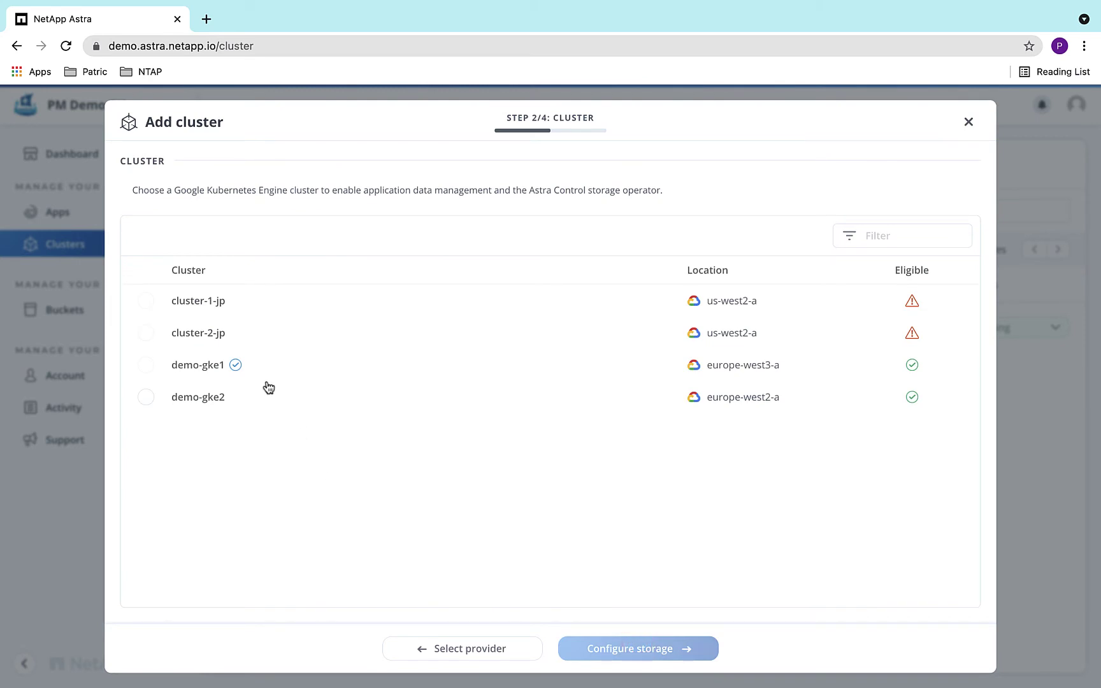
click(147, 401)
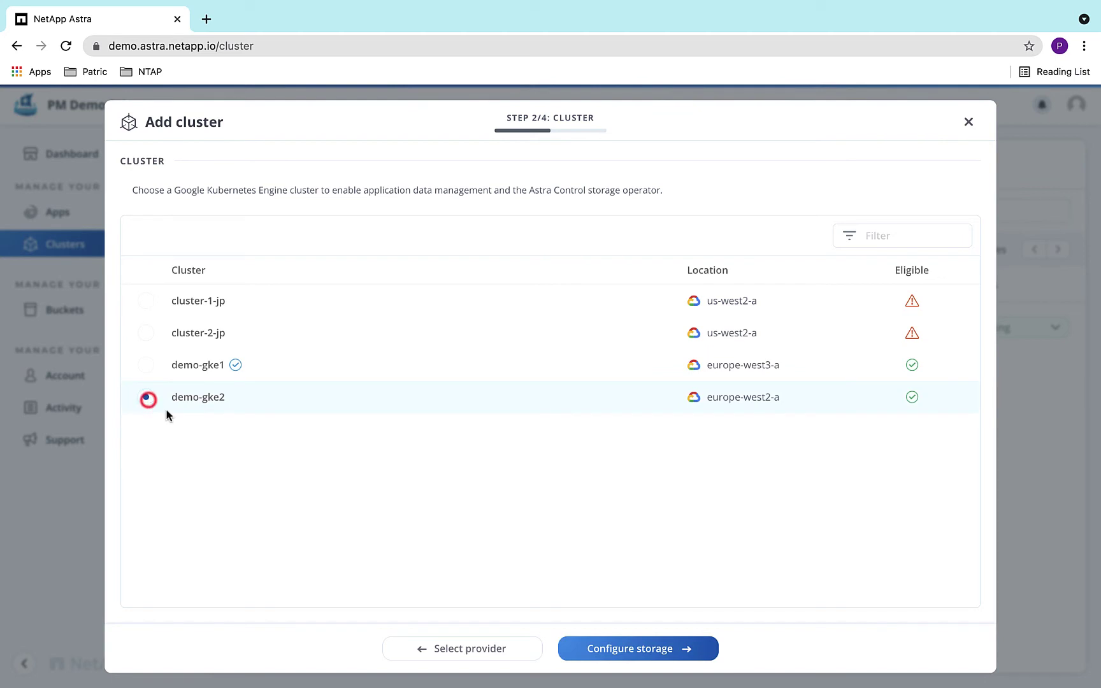
Set netapp-cvs-perf-standard as the default storage class for demo-gke2 and add the cluster.
click(649, 649)
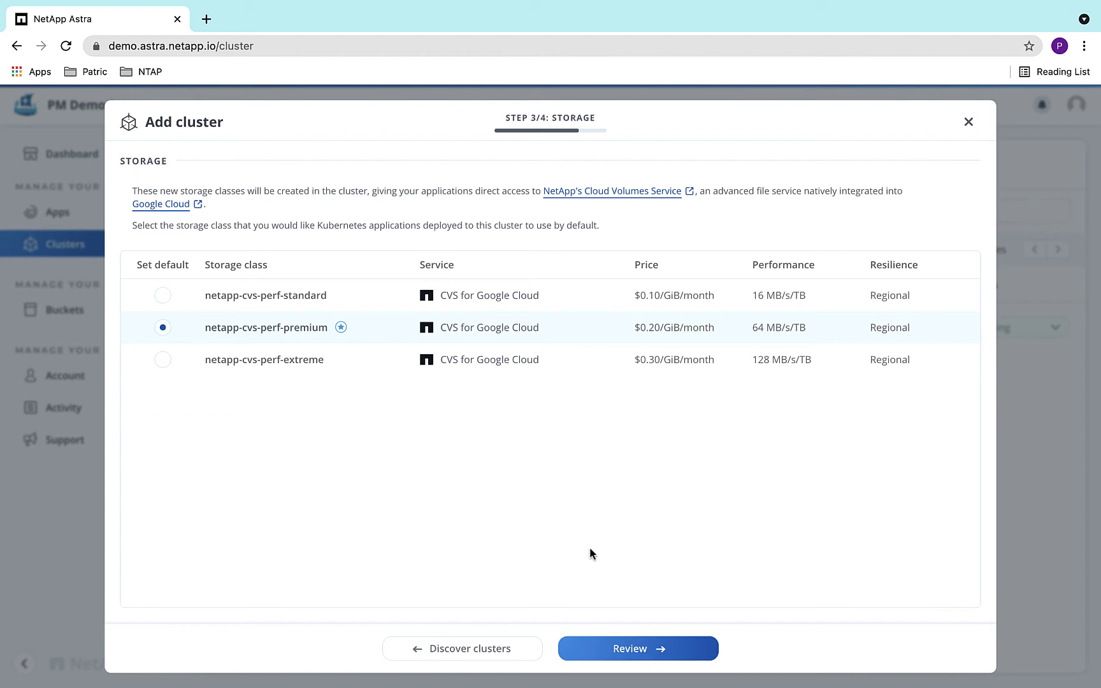
click(261, 297)
click(636, 651)
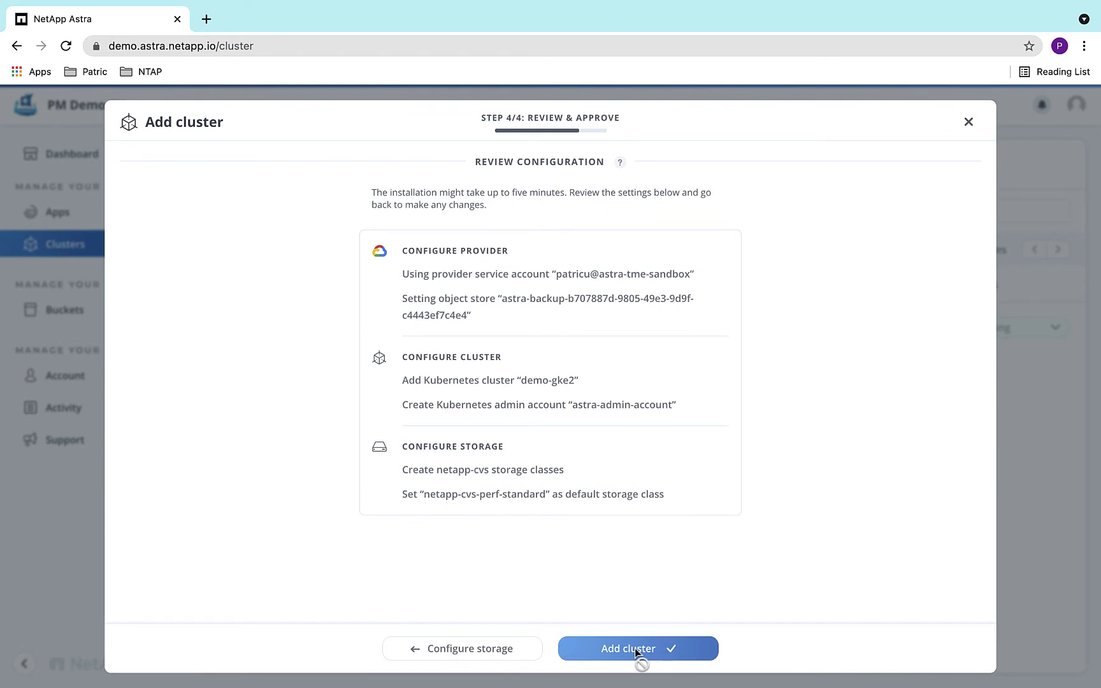
click(635, 647)
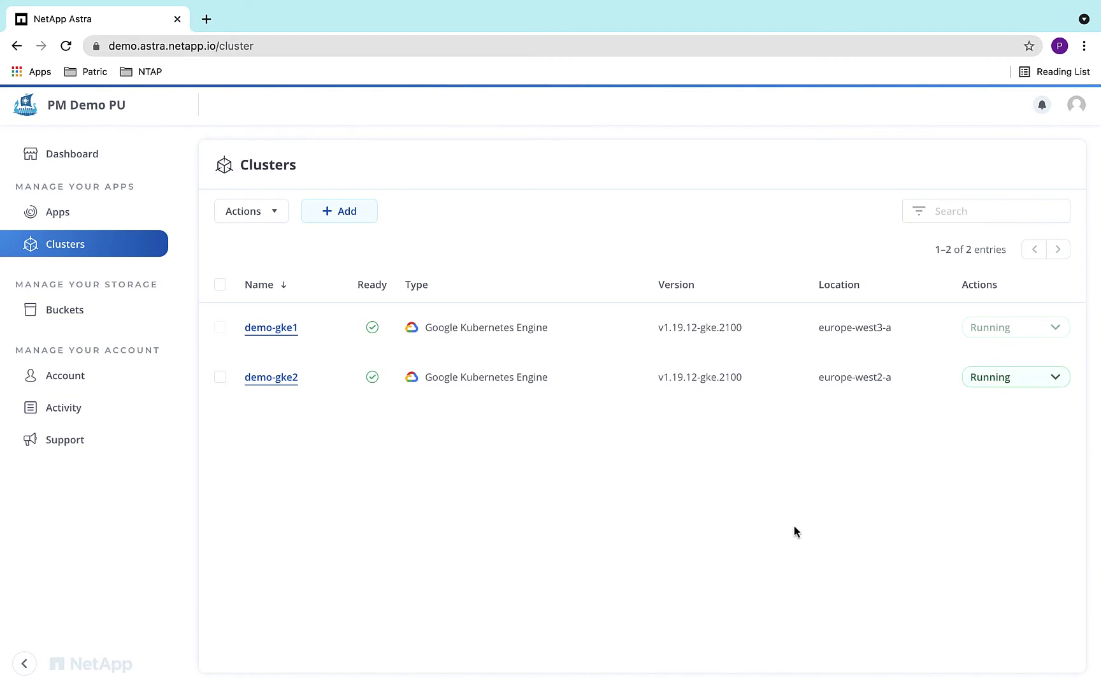
Open the demo-gke2 cluster's details and examine its nodes, persistent volumes and storage classes.
click(271, 377)
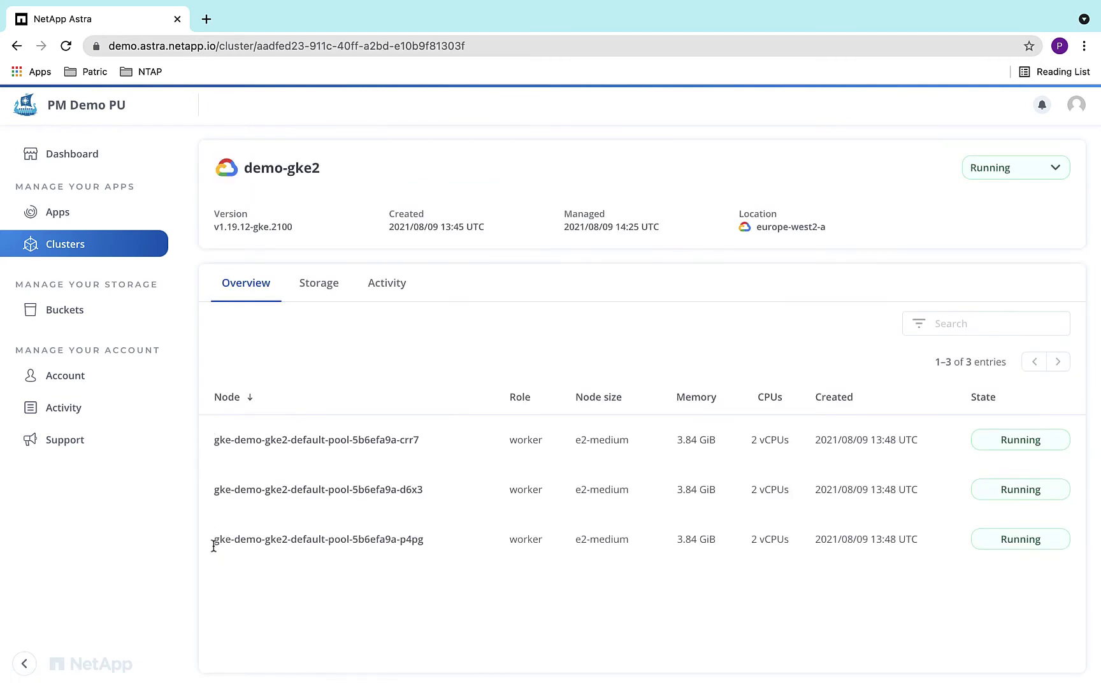
click(320, 284)
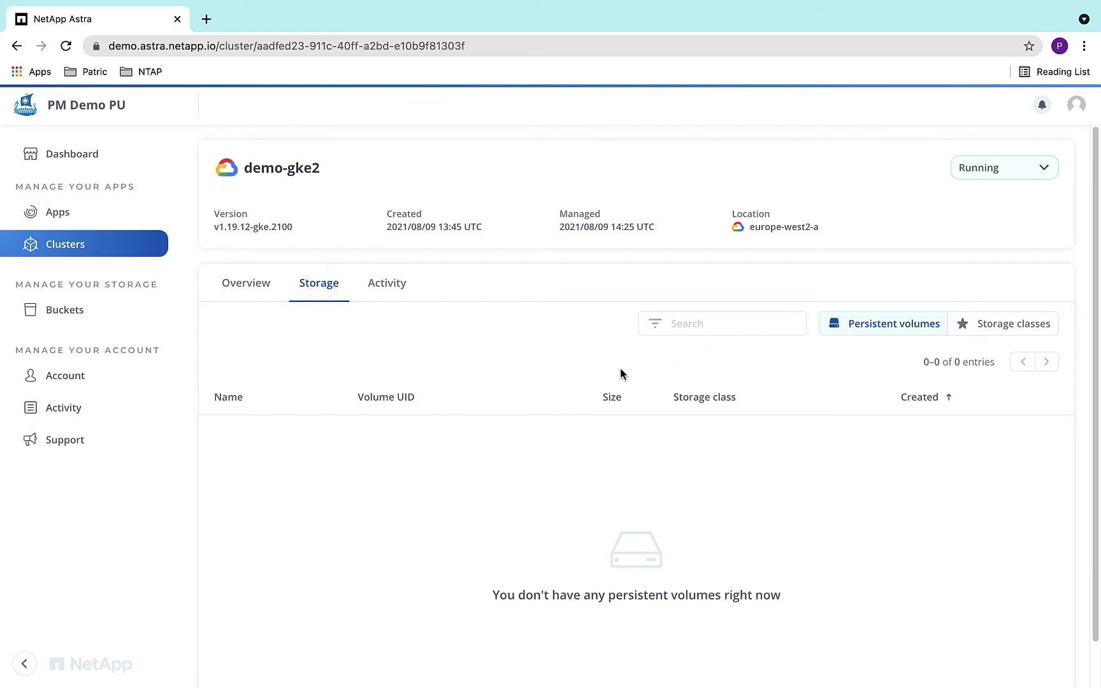
click(1013, 325)
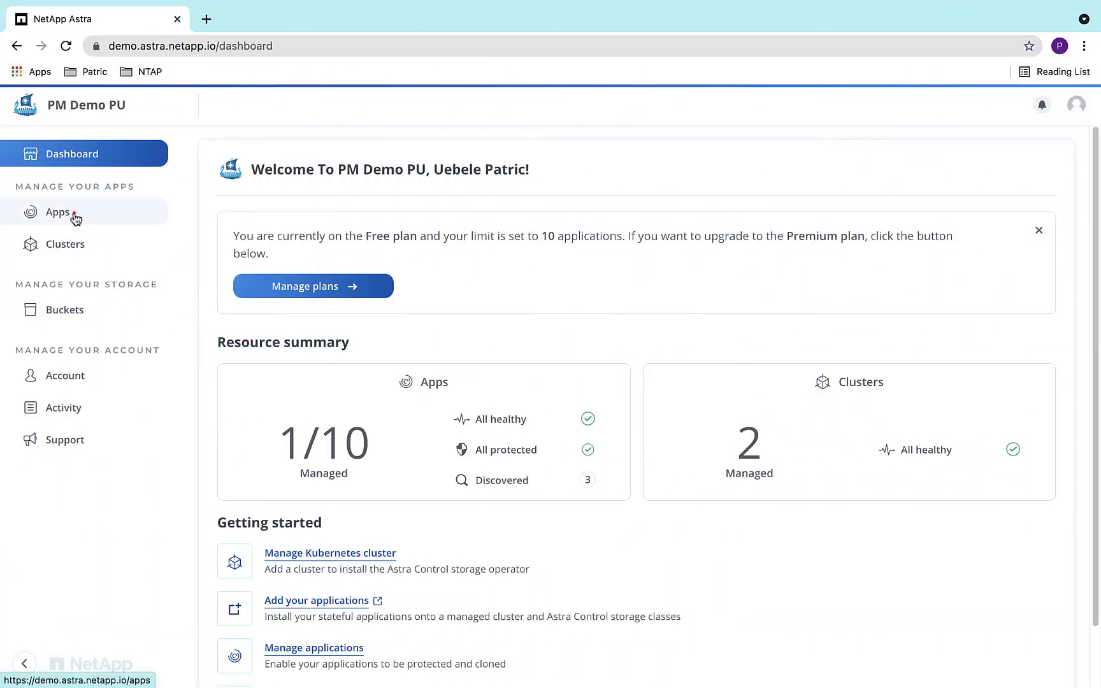
Start cloning the wordpress app from its details page and name the clone wordpress-clone.
click(76, 216)
click(268, 334)
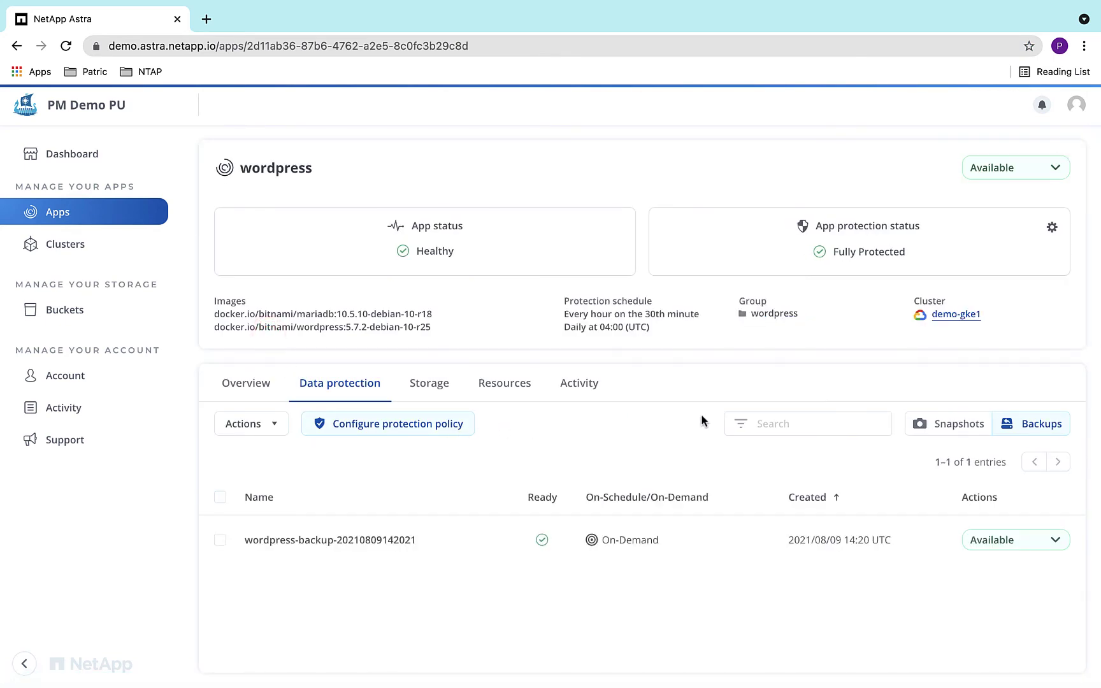
click(1033, 171)
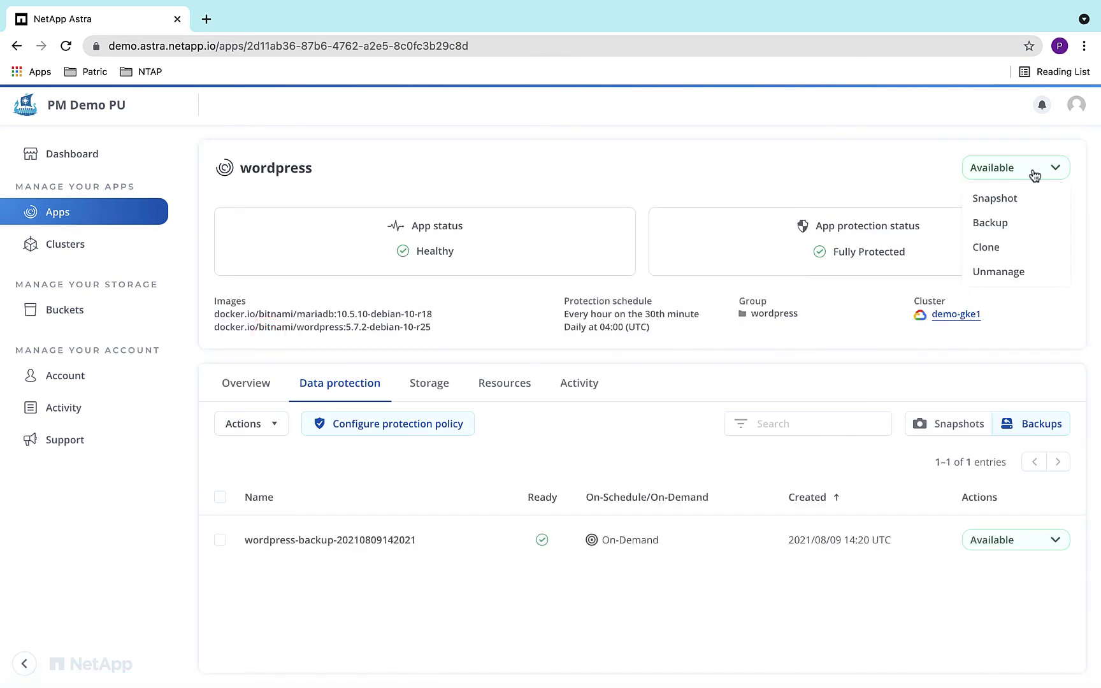
click(989, 247)
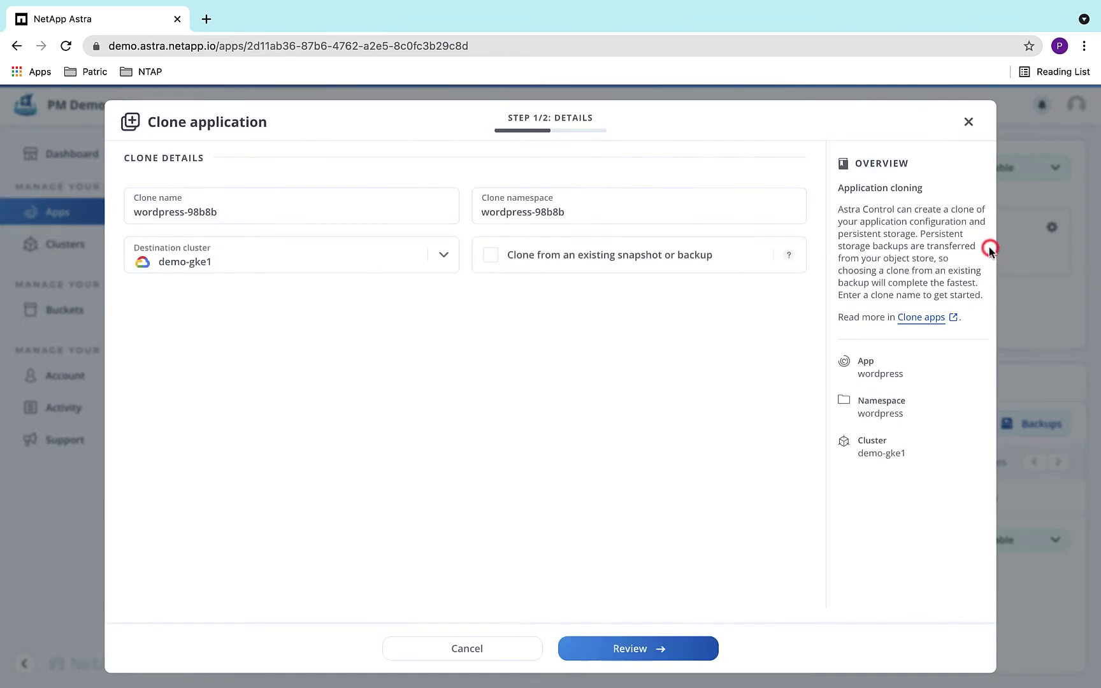
click(410, 212)
key(BackSpace)
key(BackSpace)
key(BackSpace)
key(BackSpace)
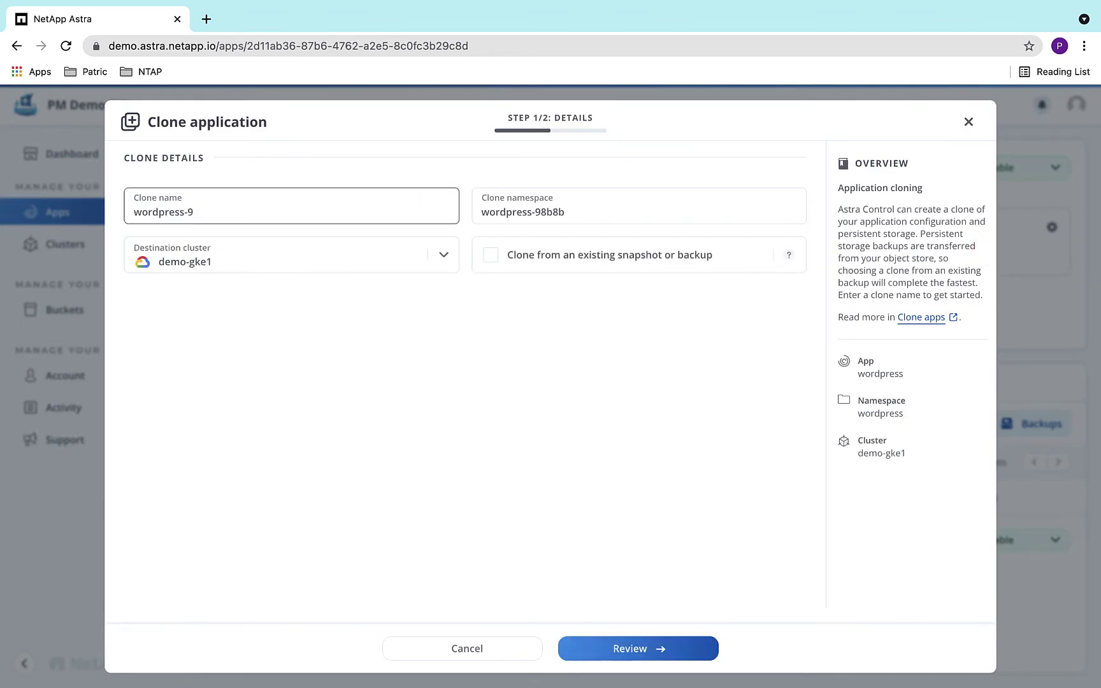
text(clone)
Set the clone namespace to wordpress-clone and the destination cluster to demo-gke2.
key(Tab)
key(Right)
key(BackSpace)
key(BackSpace)
key(BackSpace)
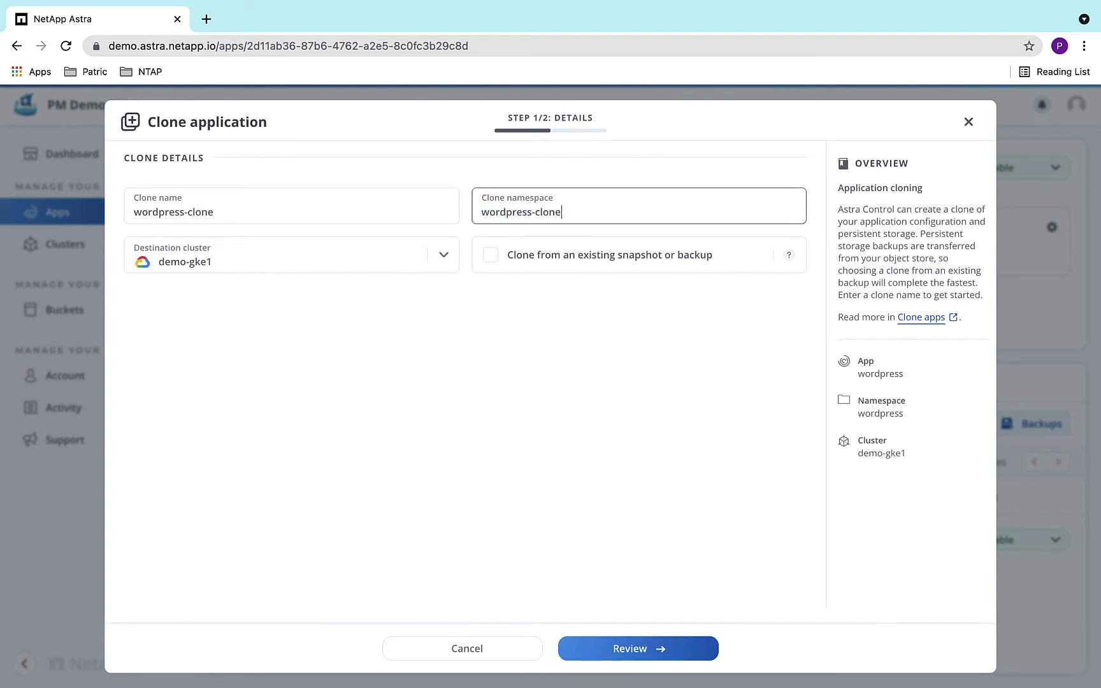
key(Tab)
click(374, 260)
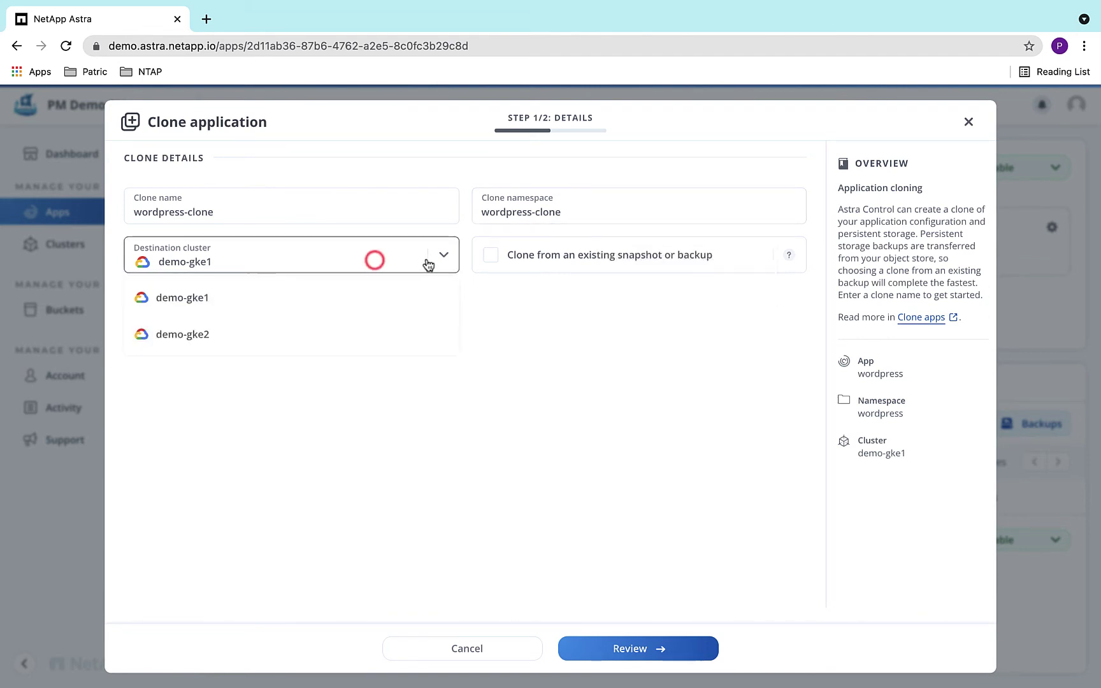
click(209, 334)
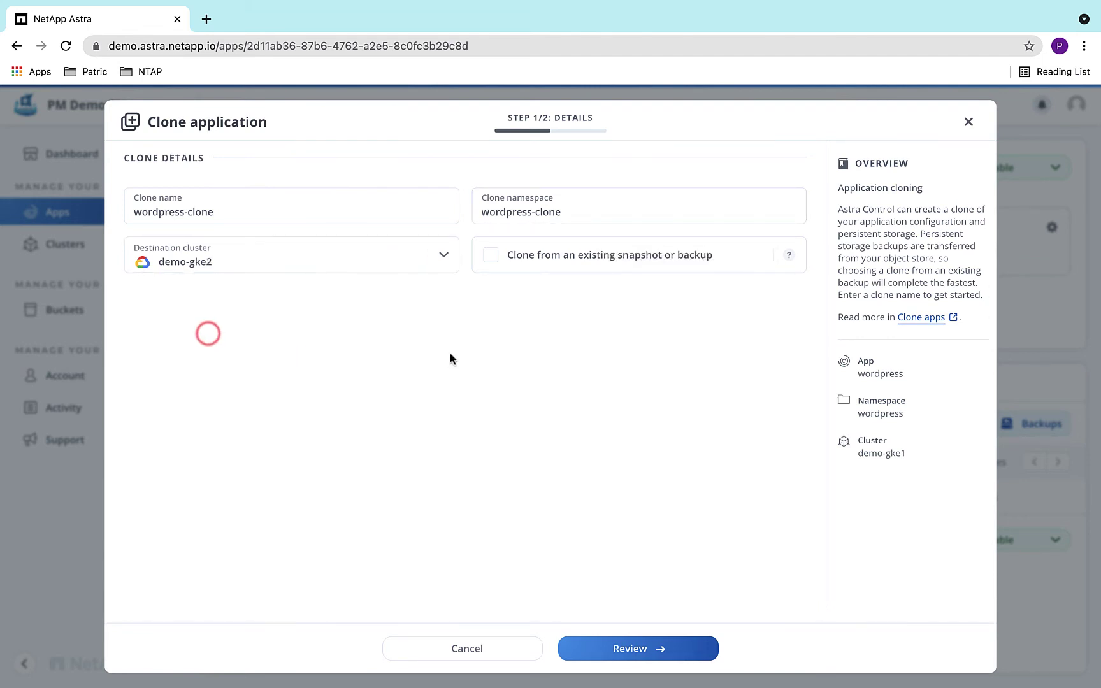
click(489, 257)
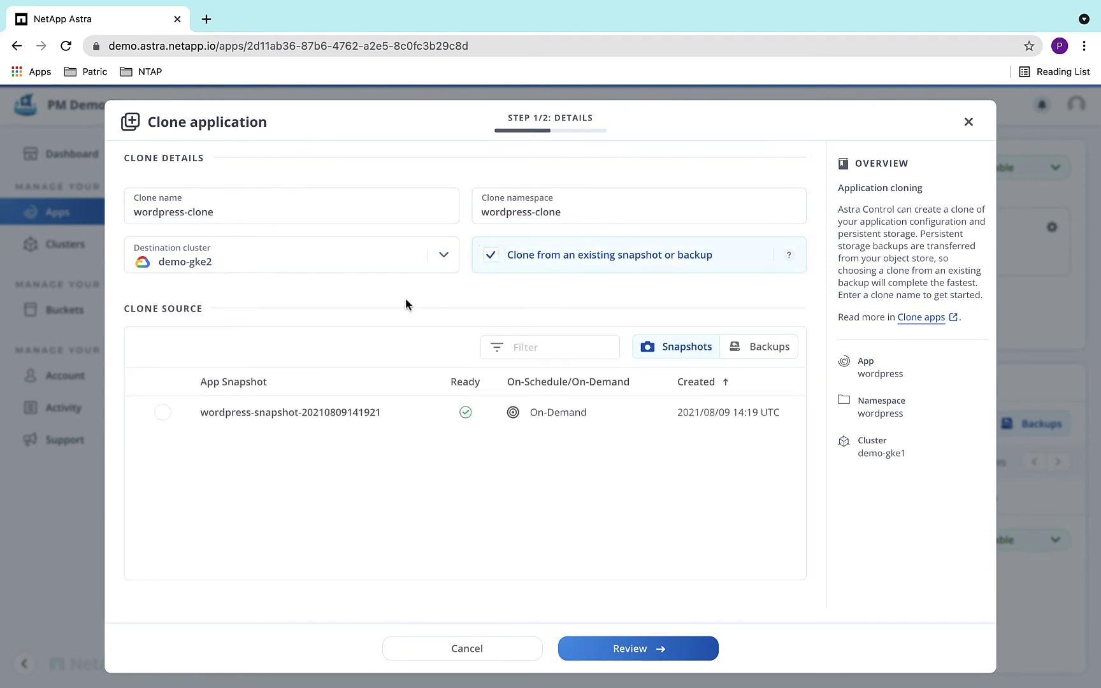
click(163, 413)
click(632, 650)
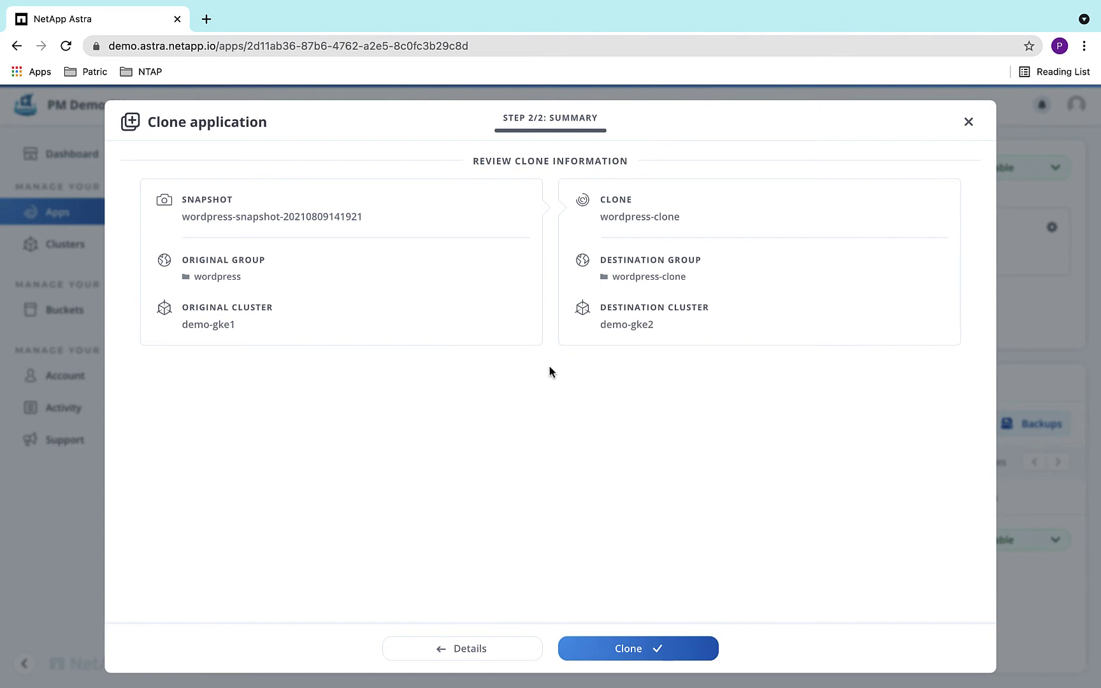
click(627, 650)
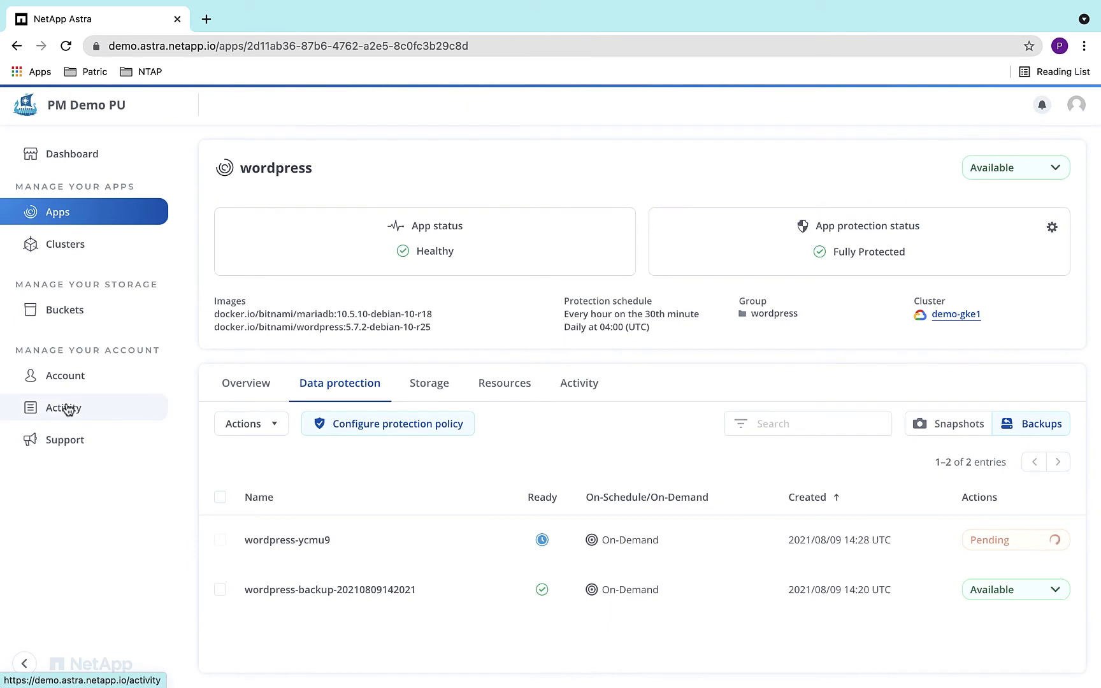
Open the account's activity log and examine the details of the latest Trident installed entry.
click(67, 409)
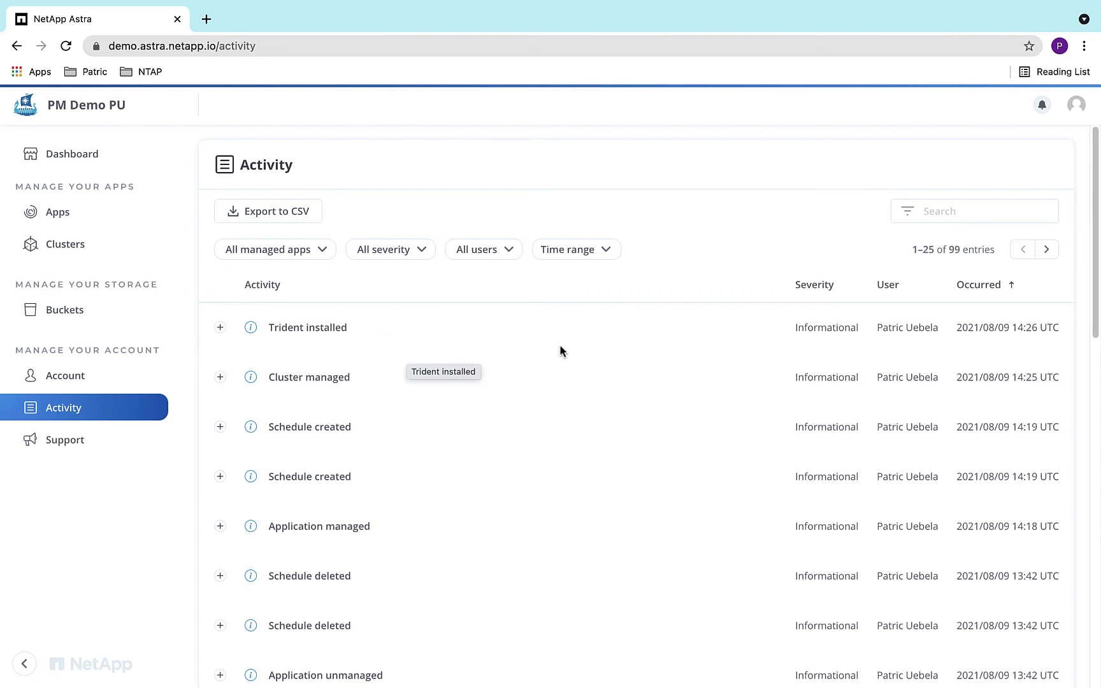
click(220, 328)
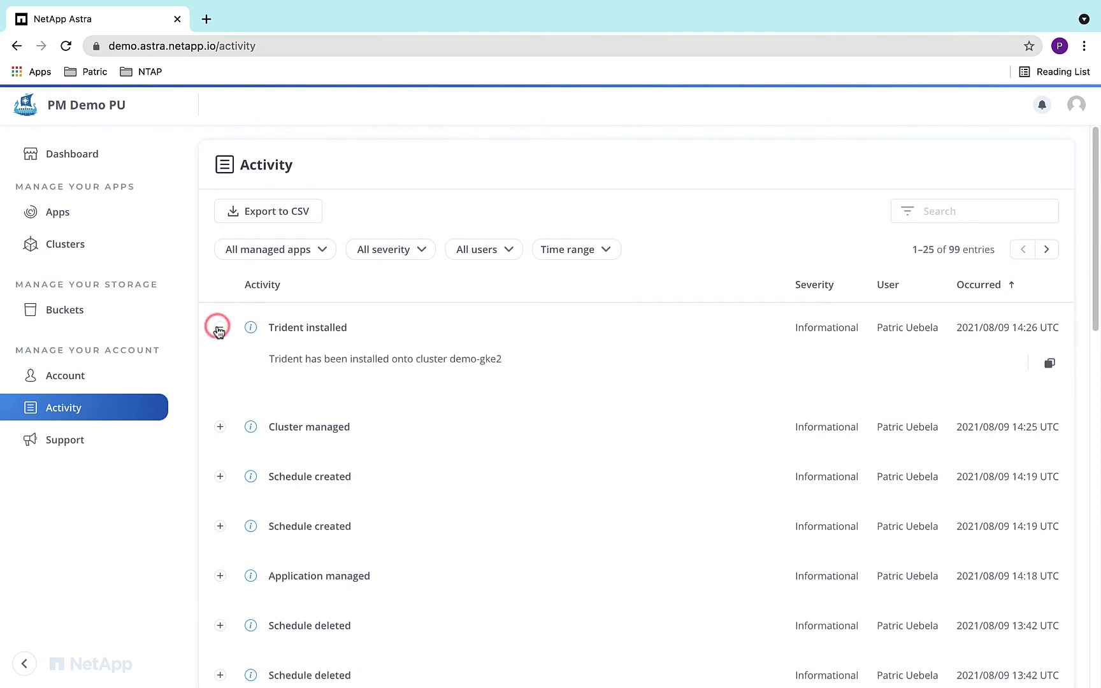
click(218, 329)
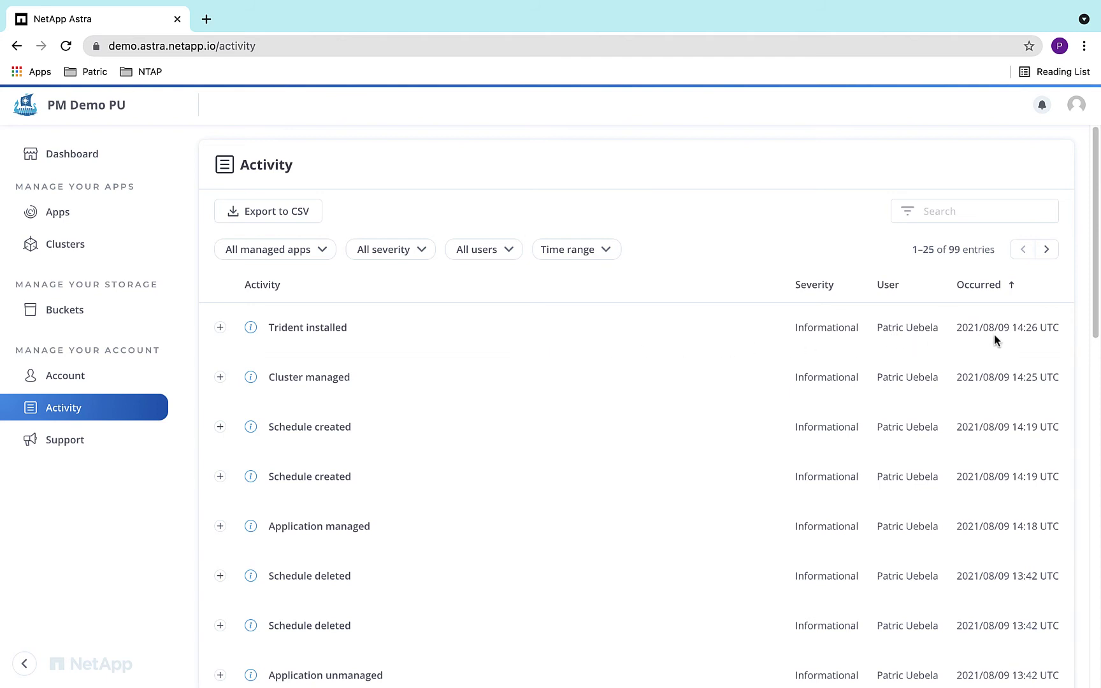
Filter the activity log to the wordpress managed app, then clear the filter.
click(322, 249)
click(284, 355)
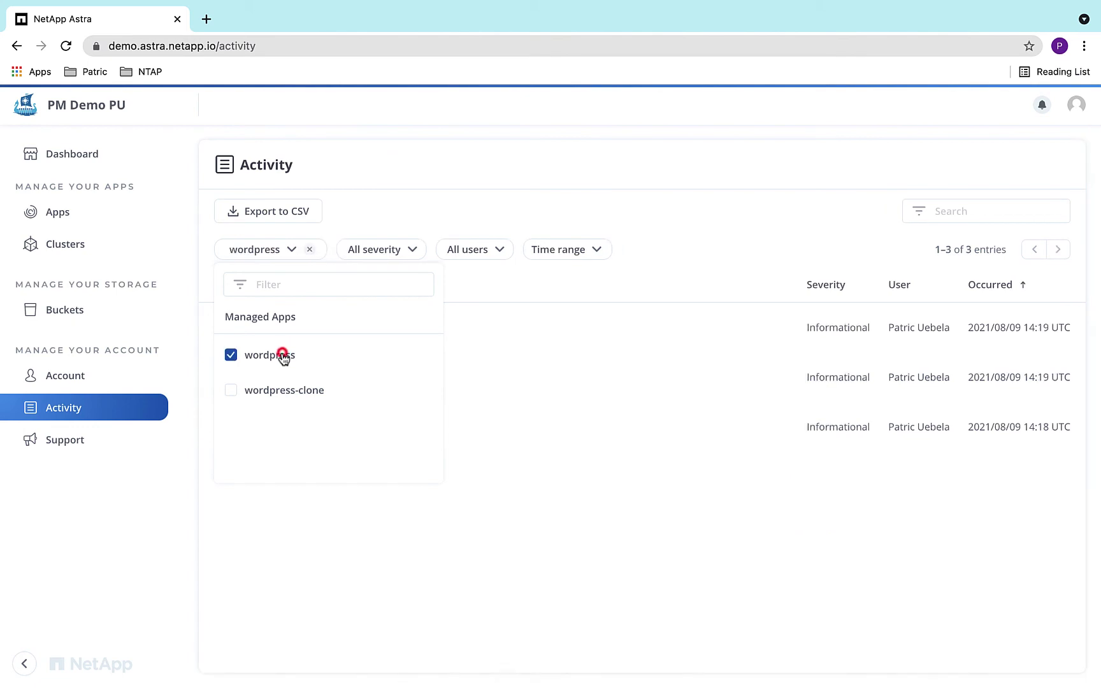
click(597, 353)
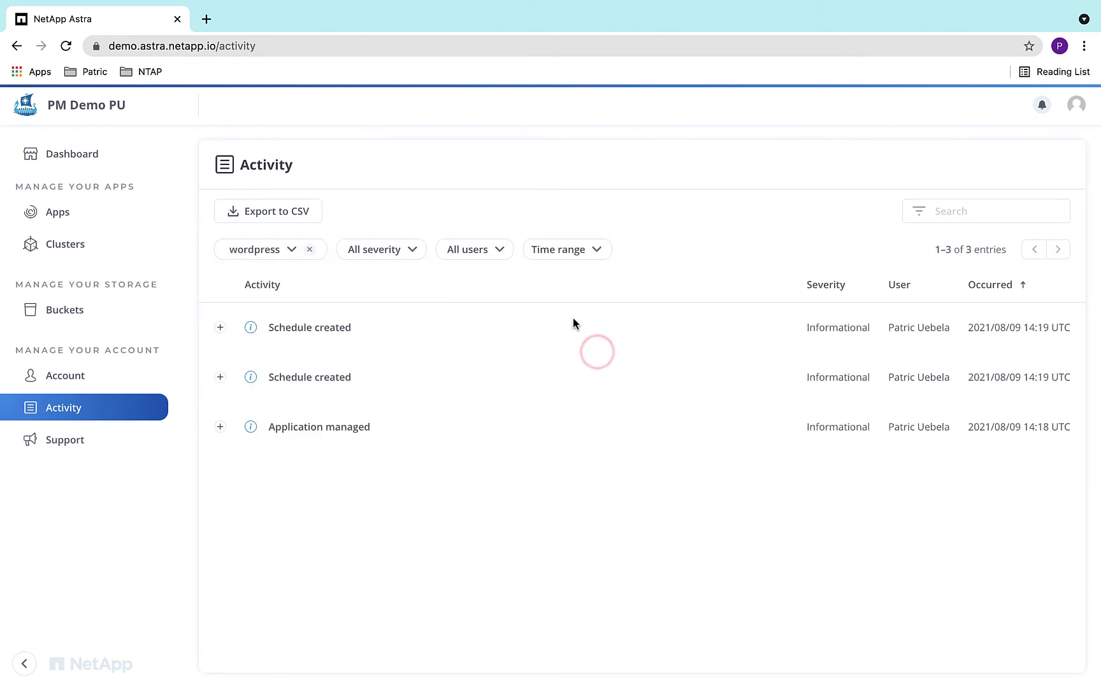
click(310, 250)
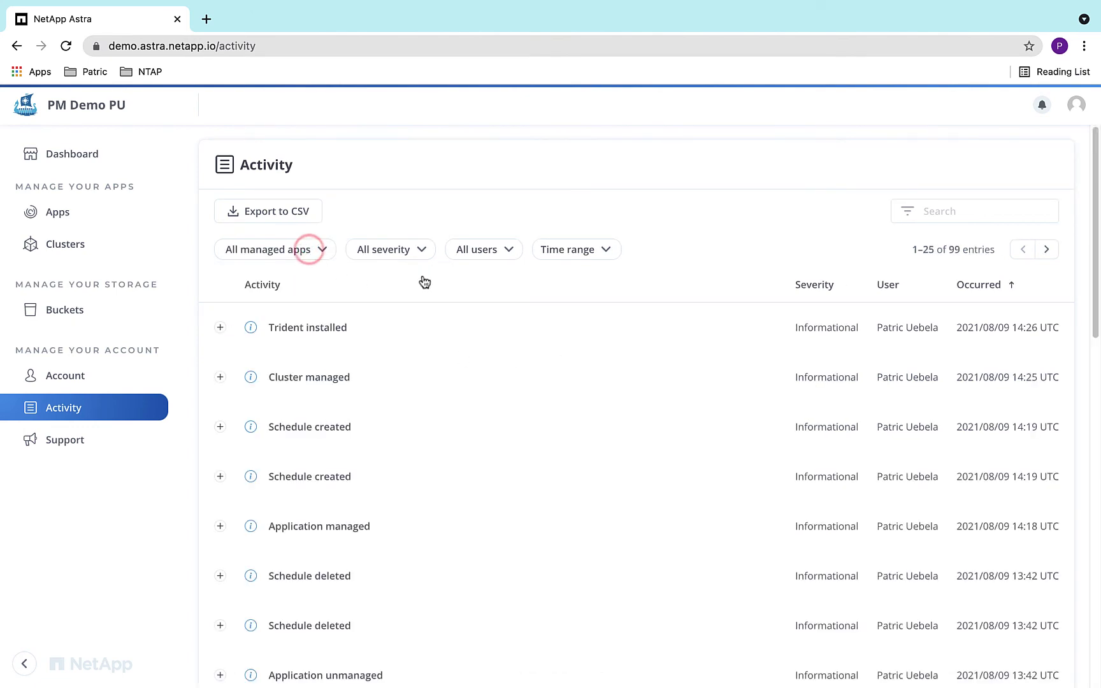
Examine the activity log's severity, user and time range filter options, including the absolute and quick time ranges.
click(422, 250)
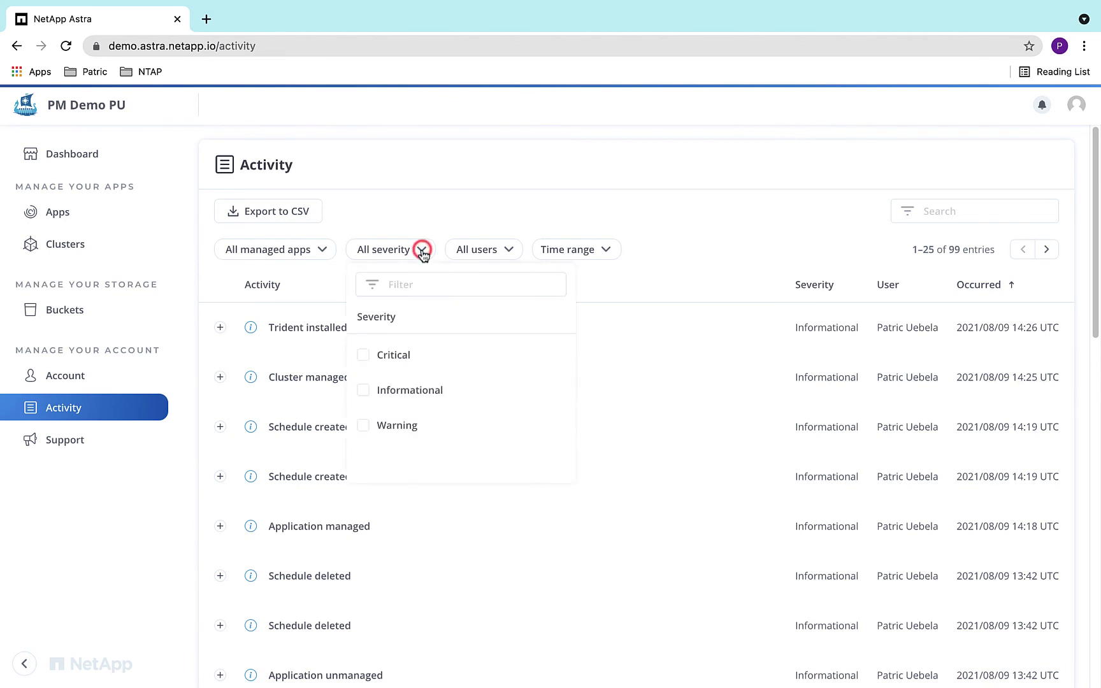
click(421, 250)
click(504, 256)
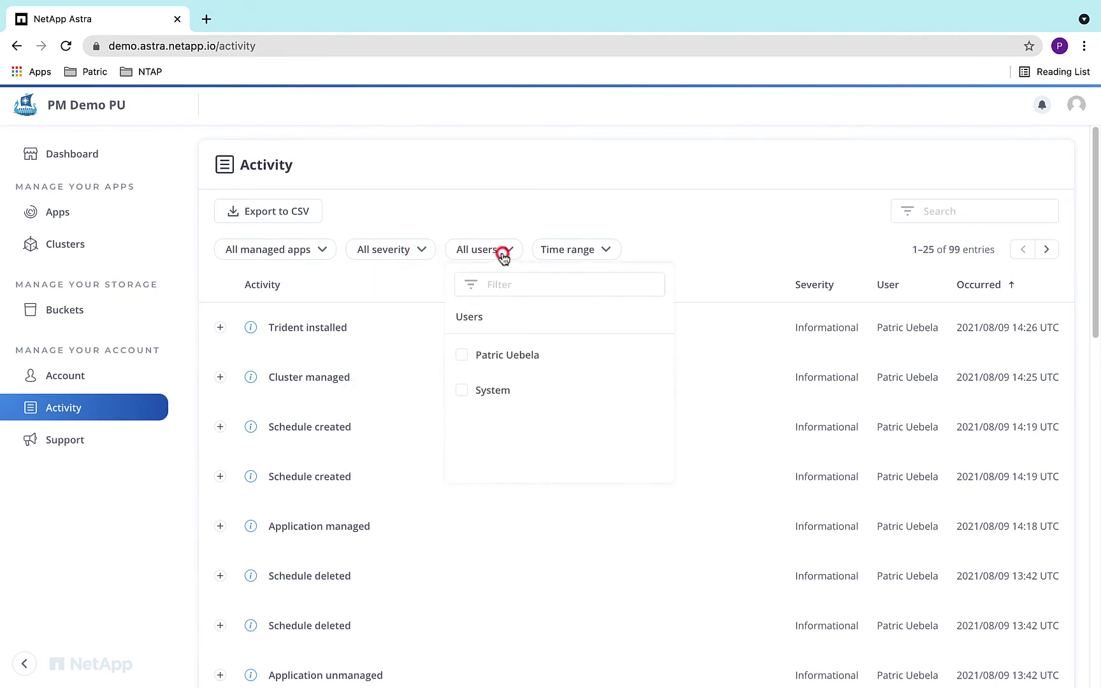
click(503, 256)
click(603, 249)
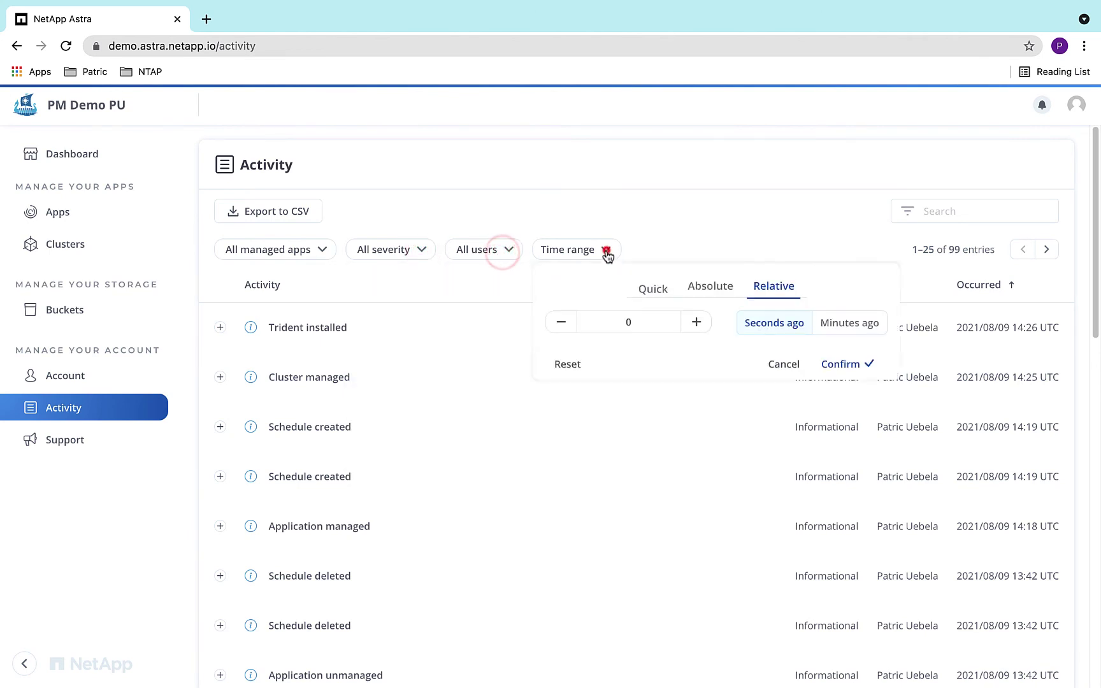
click(720, 286)
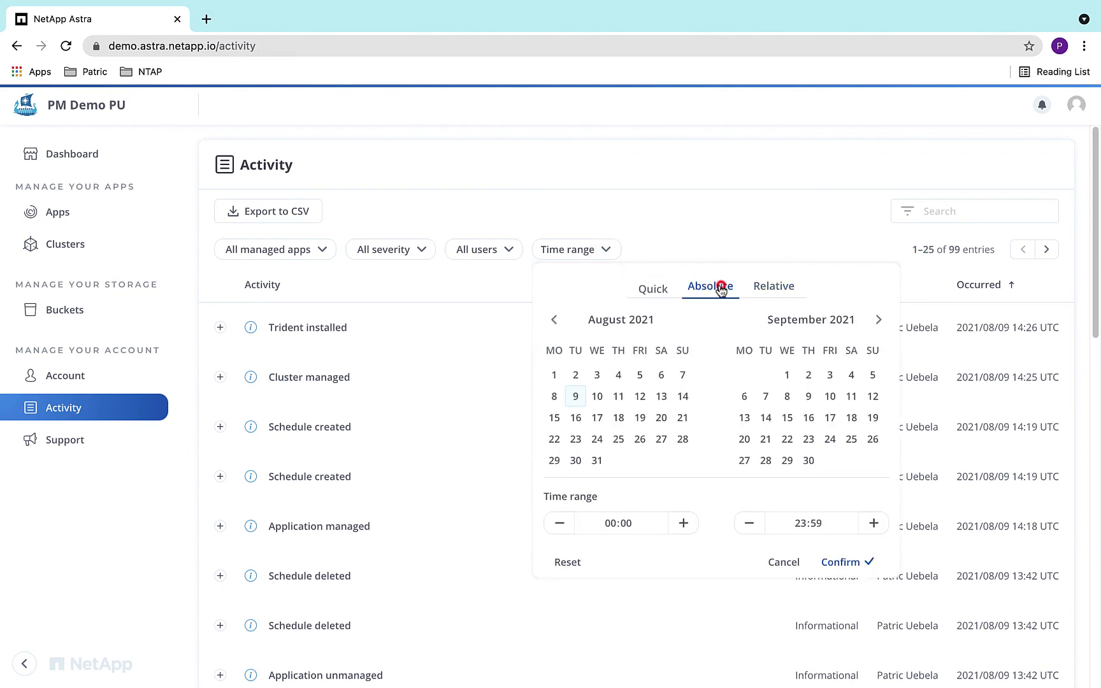
click(663, 289)
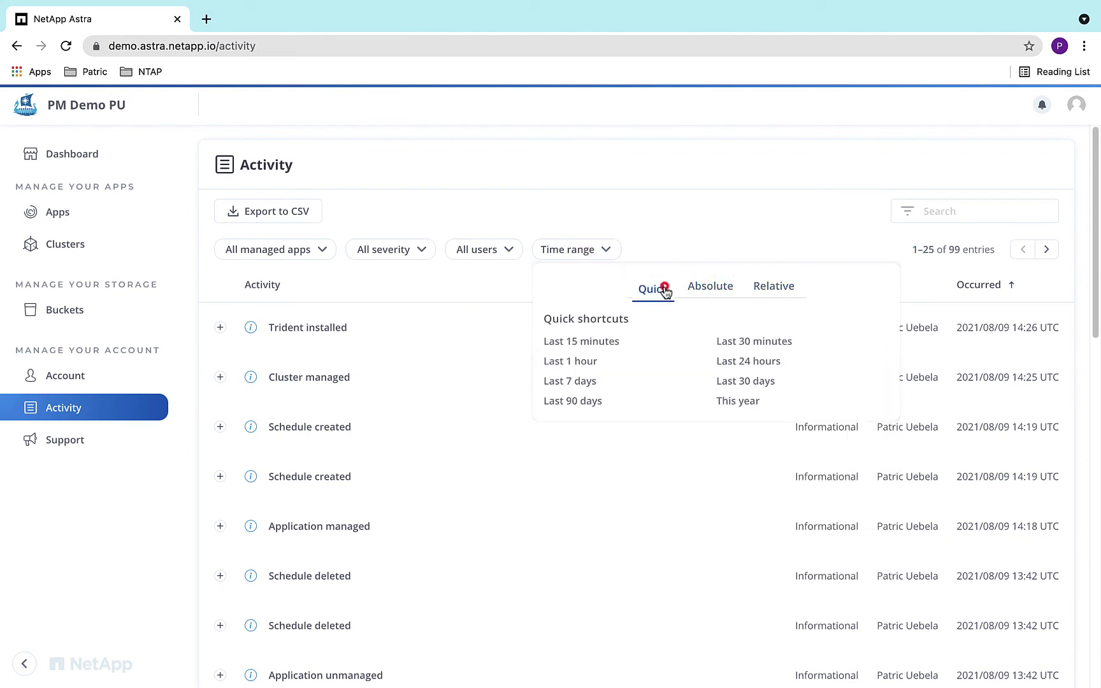
Open the Knowledge Base from the support page and browse the featured Astra articles.
click(79, 447)
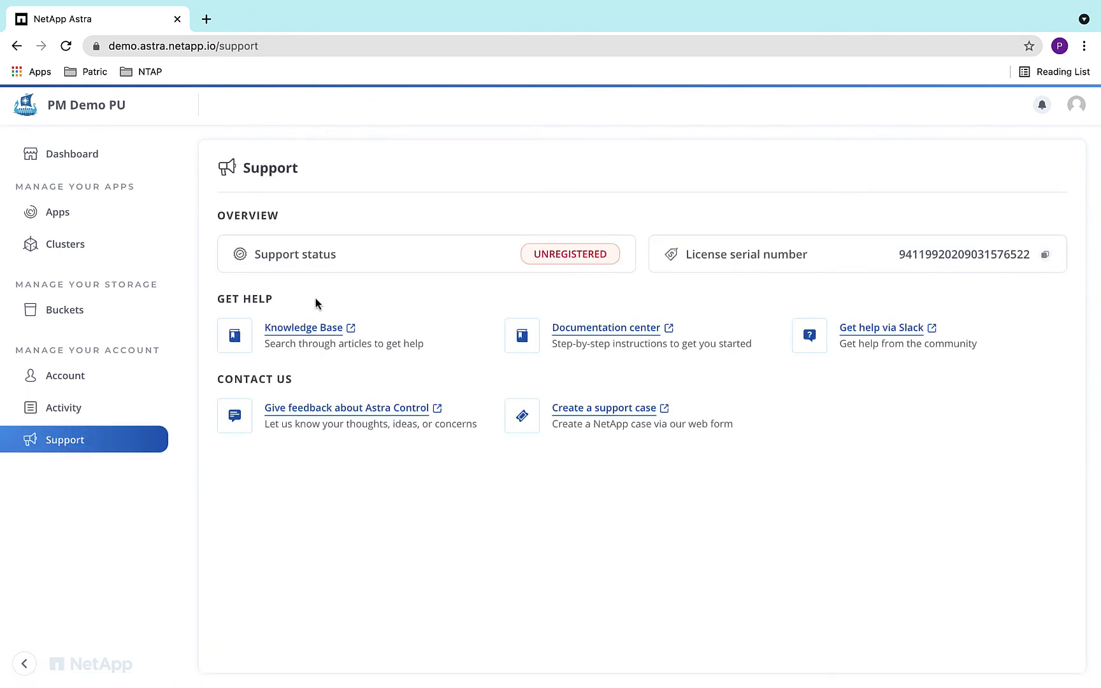
click(290, 331)
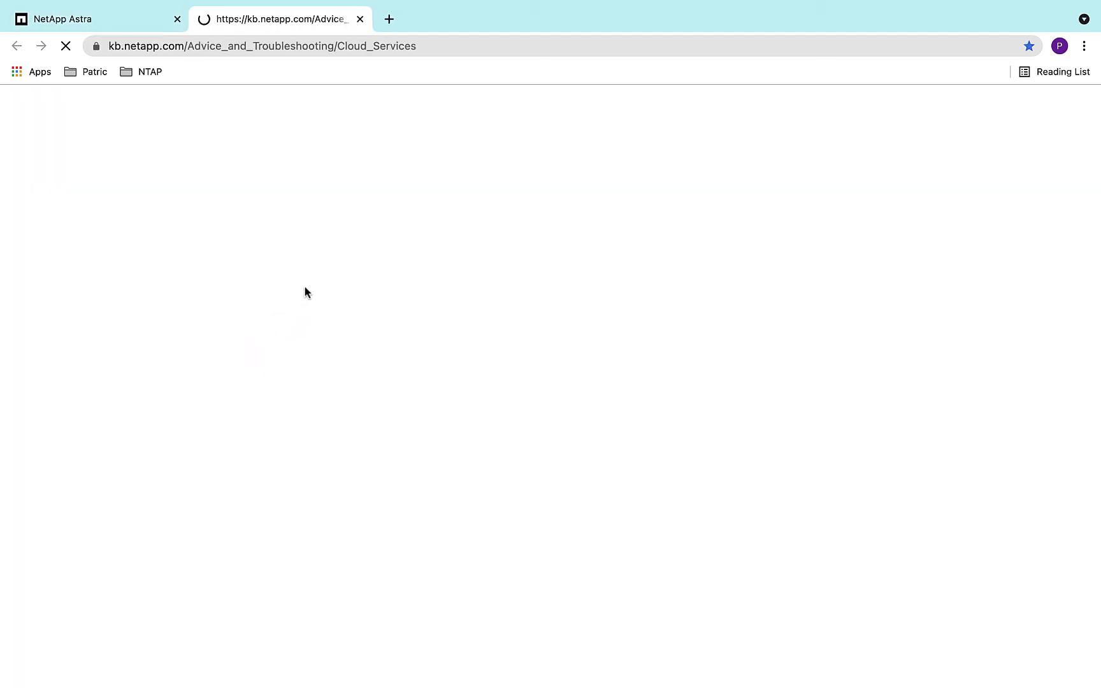
click(190, 421)
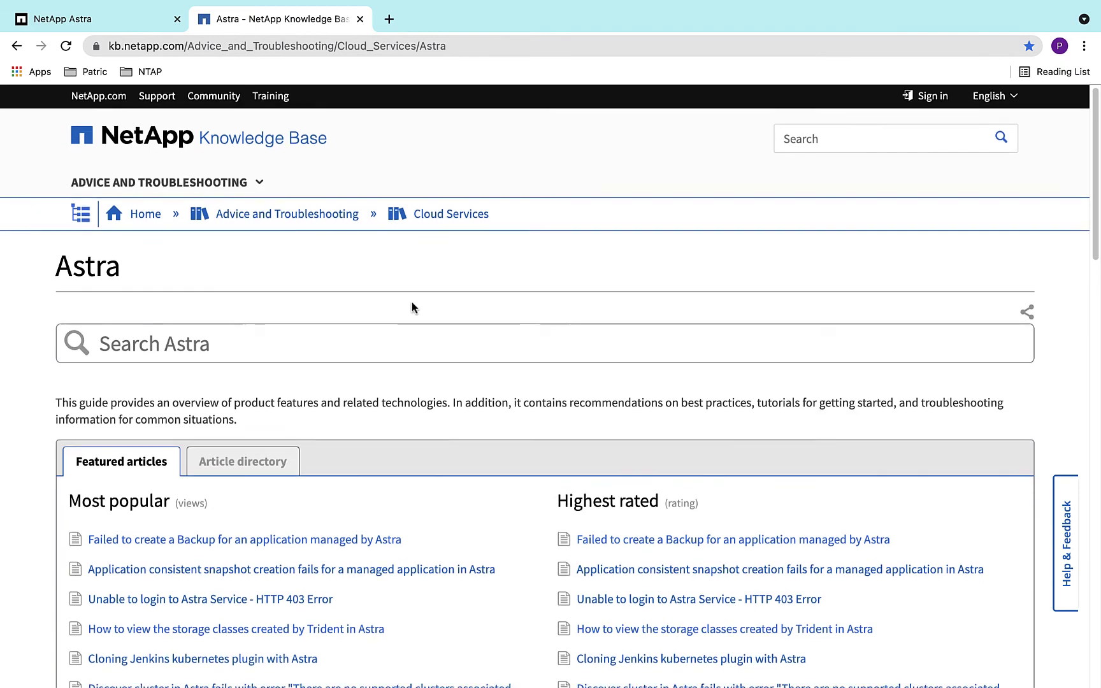
scroll(411, 308, down, 1)
scroll(411, 307, down, 2)
scroll(411, 308, down, 1)
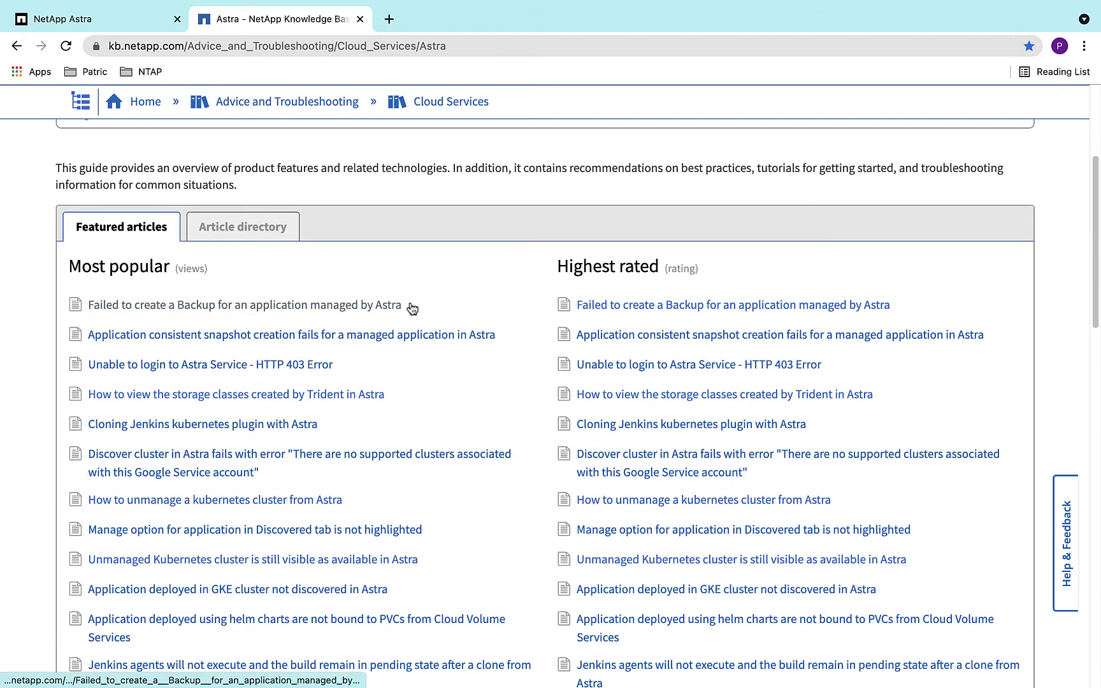
scroll(412, 308, down, 1)
scroll(411, 309, down, 1)
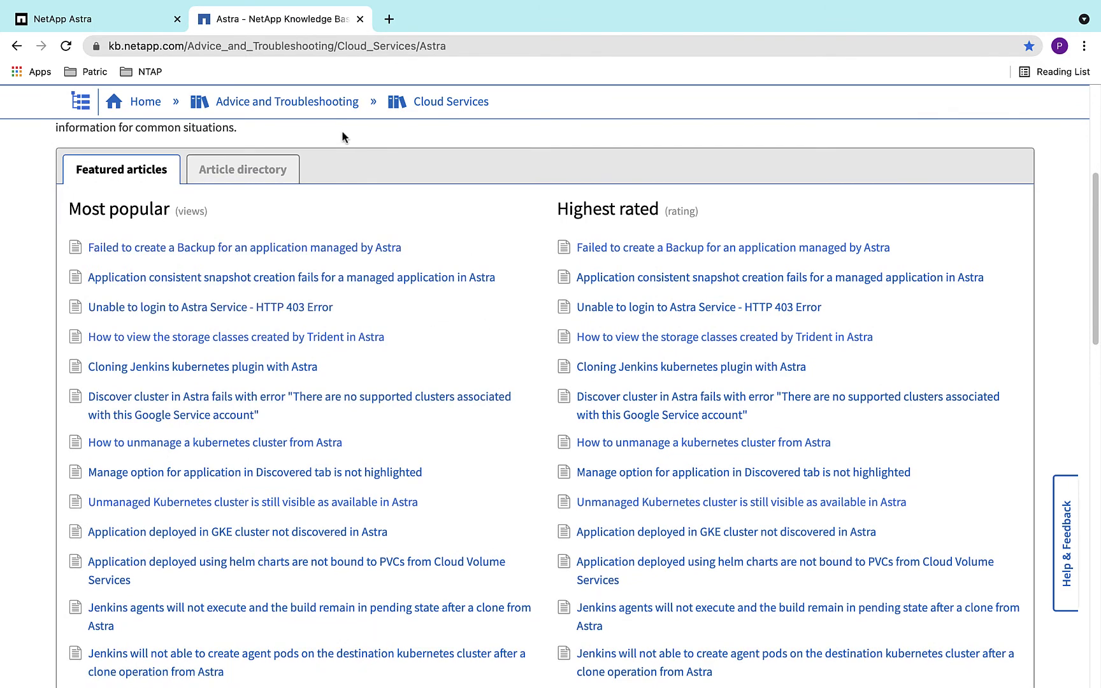
Return to the Astra support page, open the documentation center and look through the Astra Control Service topics.
click(102, 19)
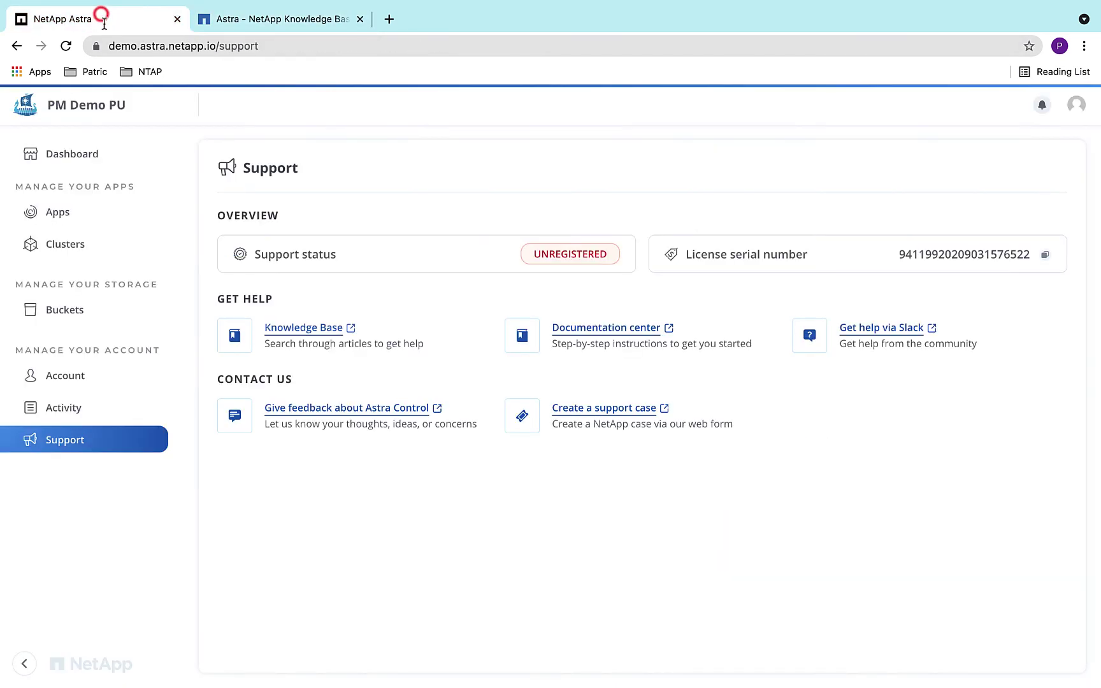
click(599, 326)
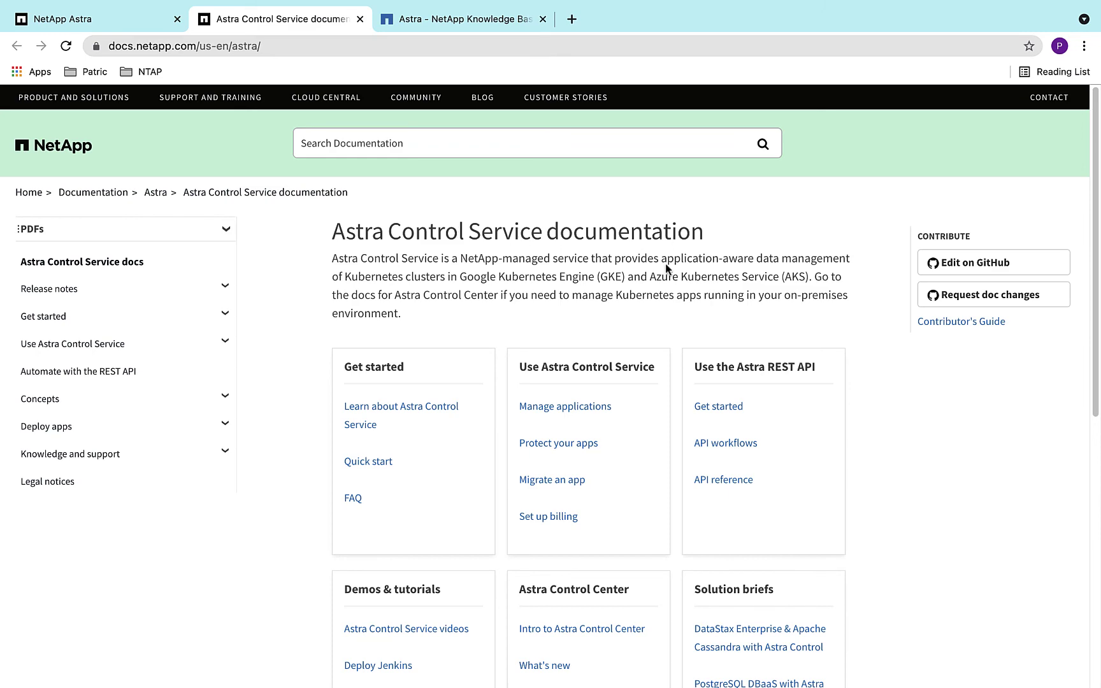
scroll(662, 270, down, 5)
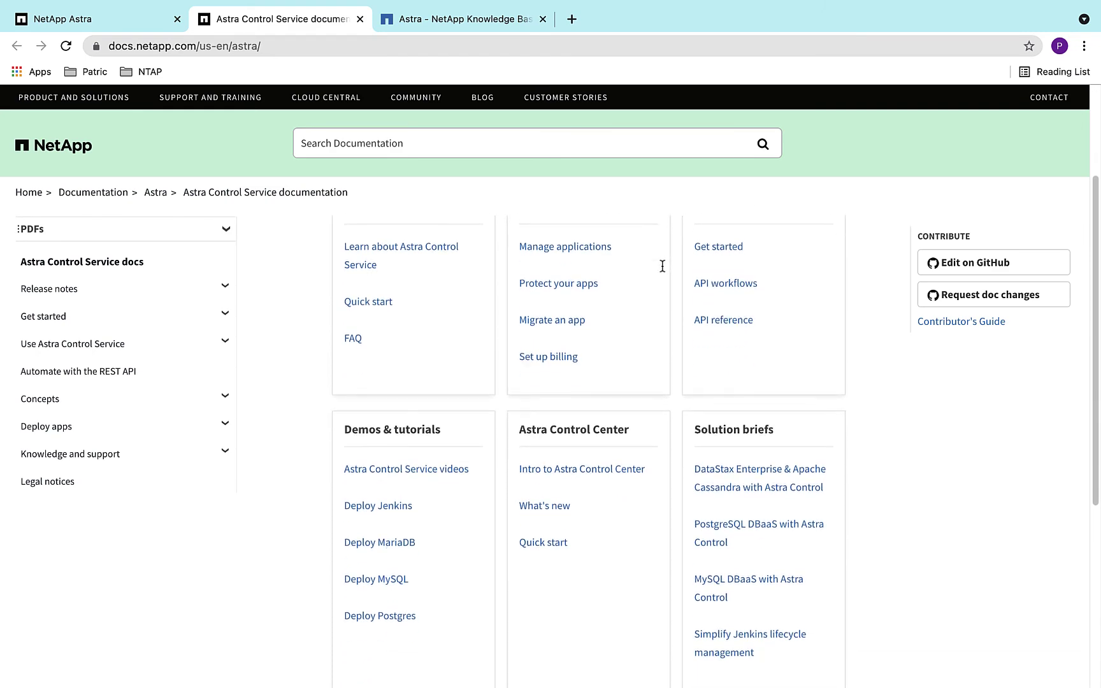
scroll(662, 270, up, 5)
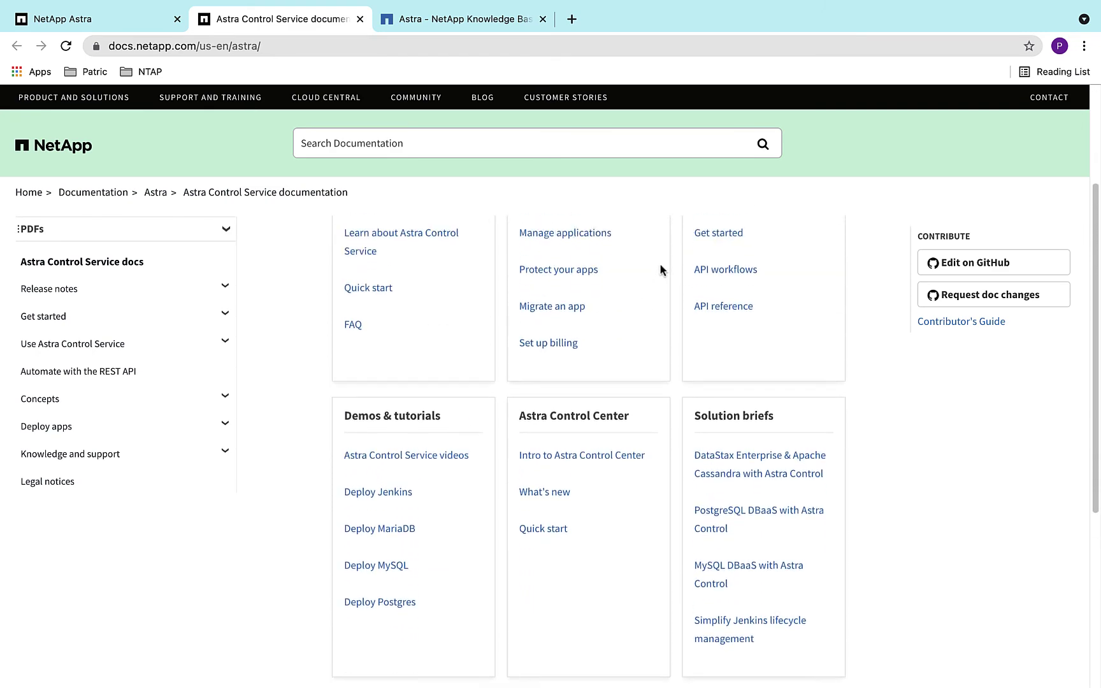
Return to Astra, view the storage buckets and inspect the form for adding a bucket without adding one.
click(92, 20)
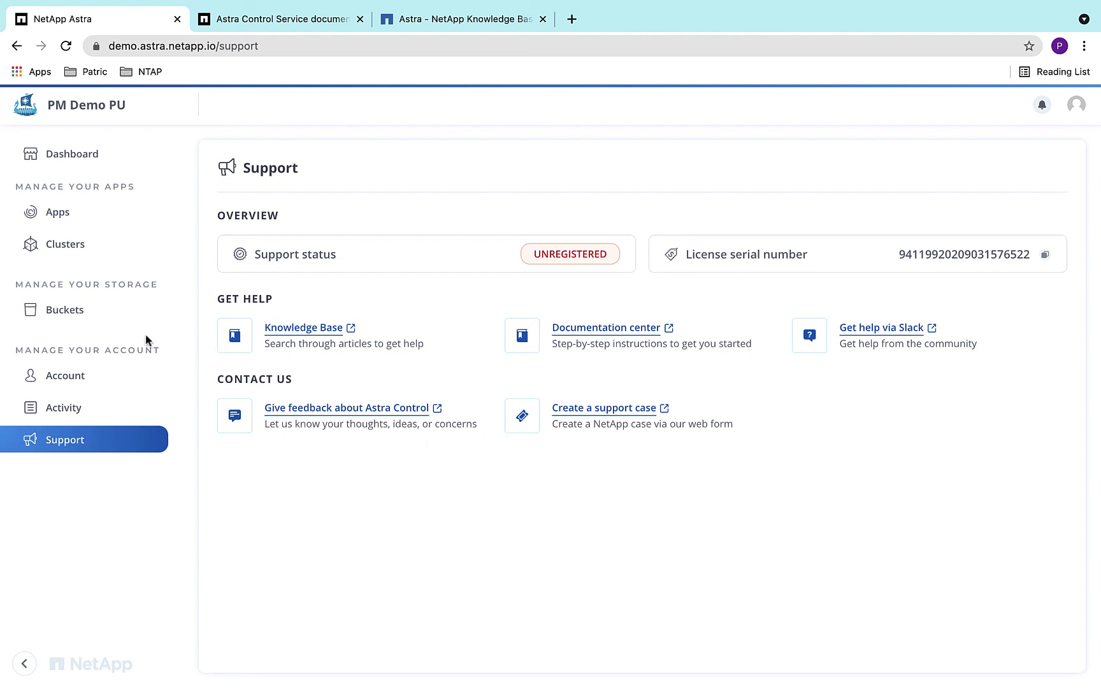
click(71, 316)
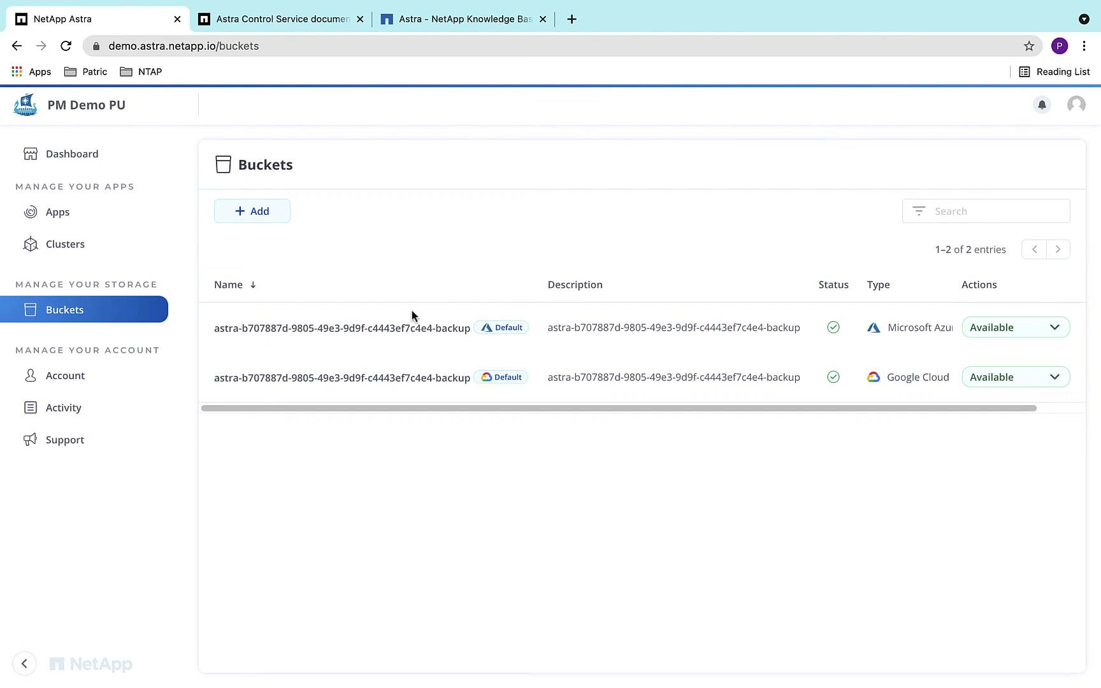
click(251, 217)
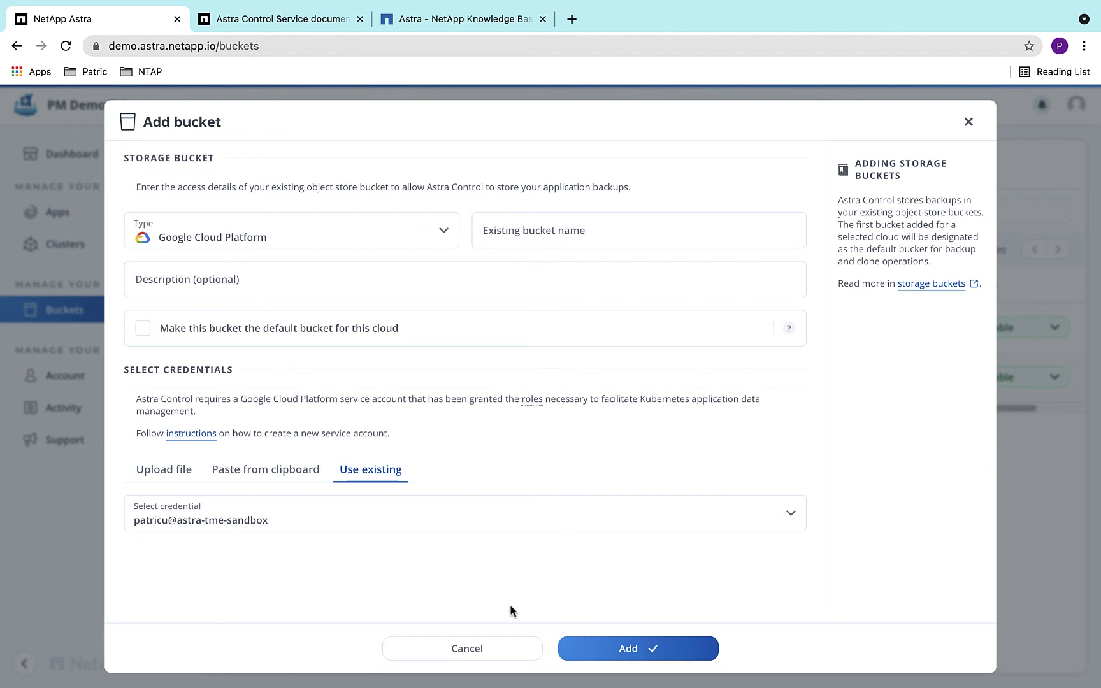
click(491, 648)
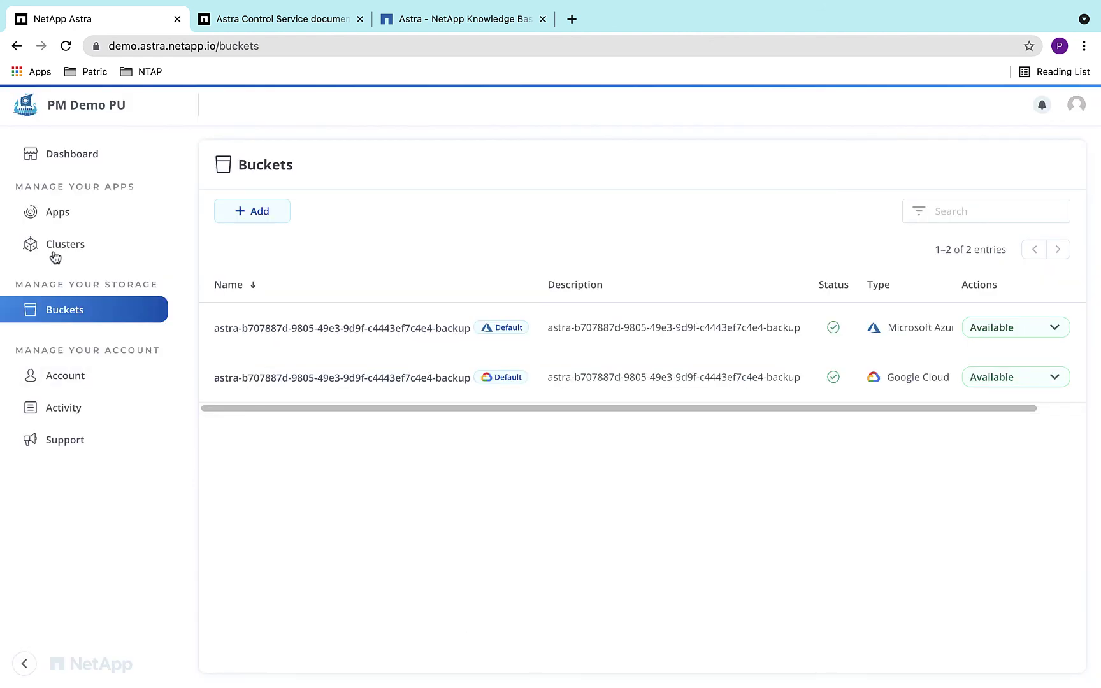
Open the managed apps list, take the browser out of full screen and switch to the iTerm2 terminal.
click(49, 223)
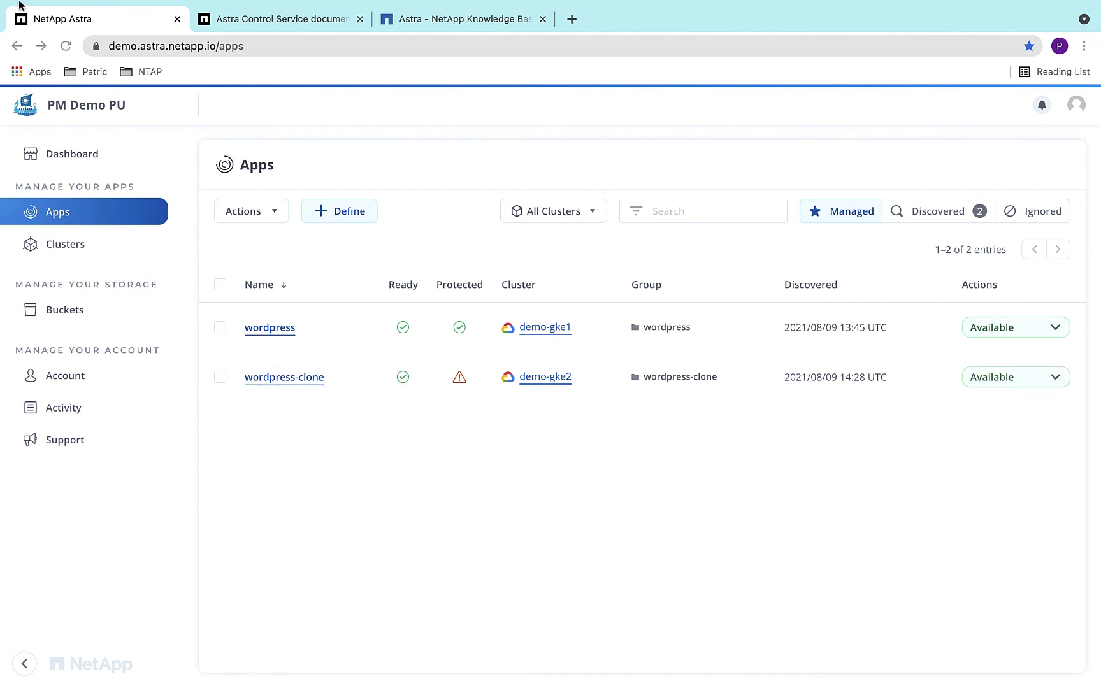
mouse_move(2, 2)
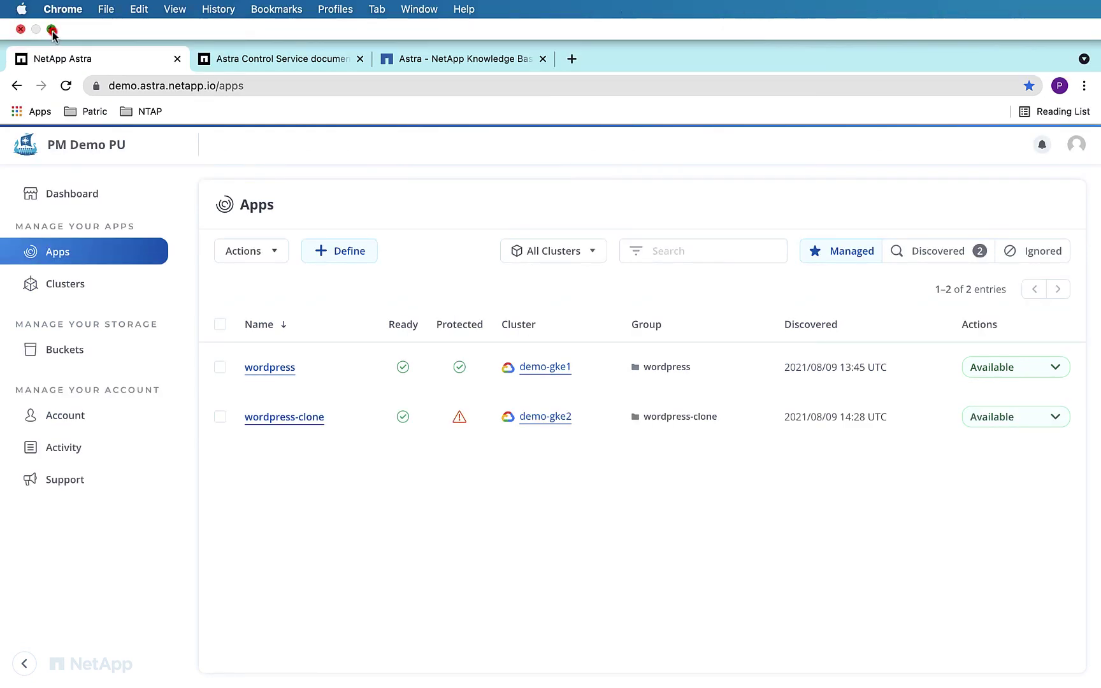
click(53, 30)
key(alt+space)
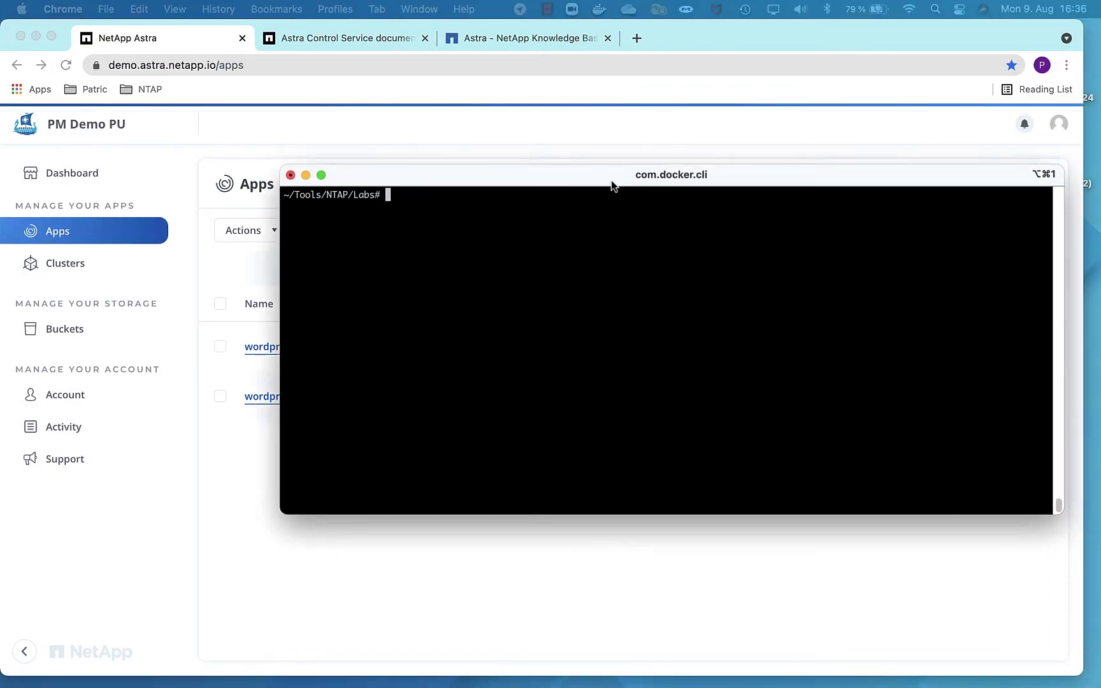
drag(612, 185, 573, 180)
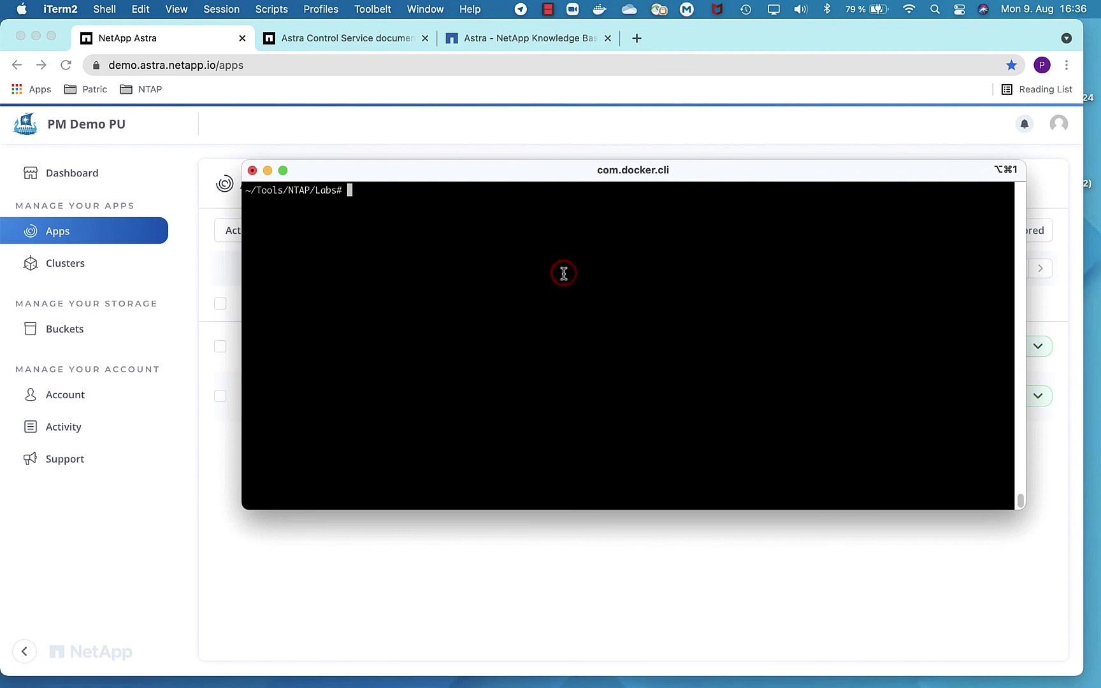
Fetch the kubeconfig credentials with gcloud container clusters get-credentials demo-gke2 --zone europe-west2-a --project astra-tme-sandbox.
text(/cloud)
key(Return)
key(Return)
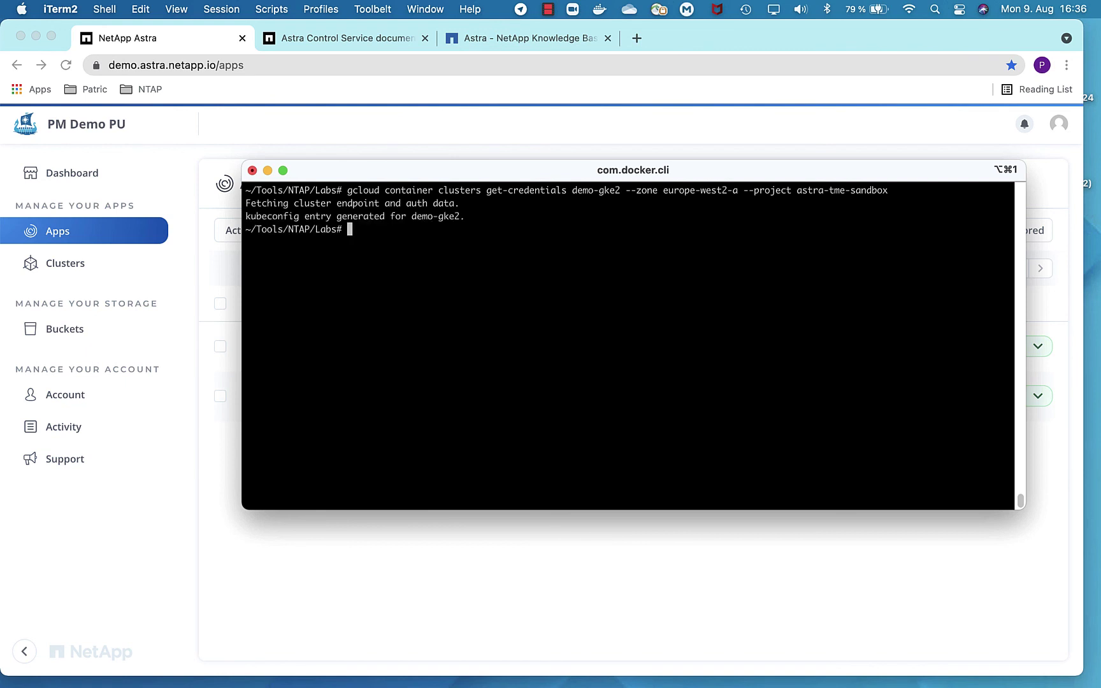
List all resources of the cloned app with kubectl get all -n wordpress-clone.
text(kubectl g)
key(Up)
key(Return)
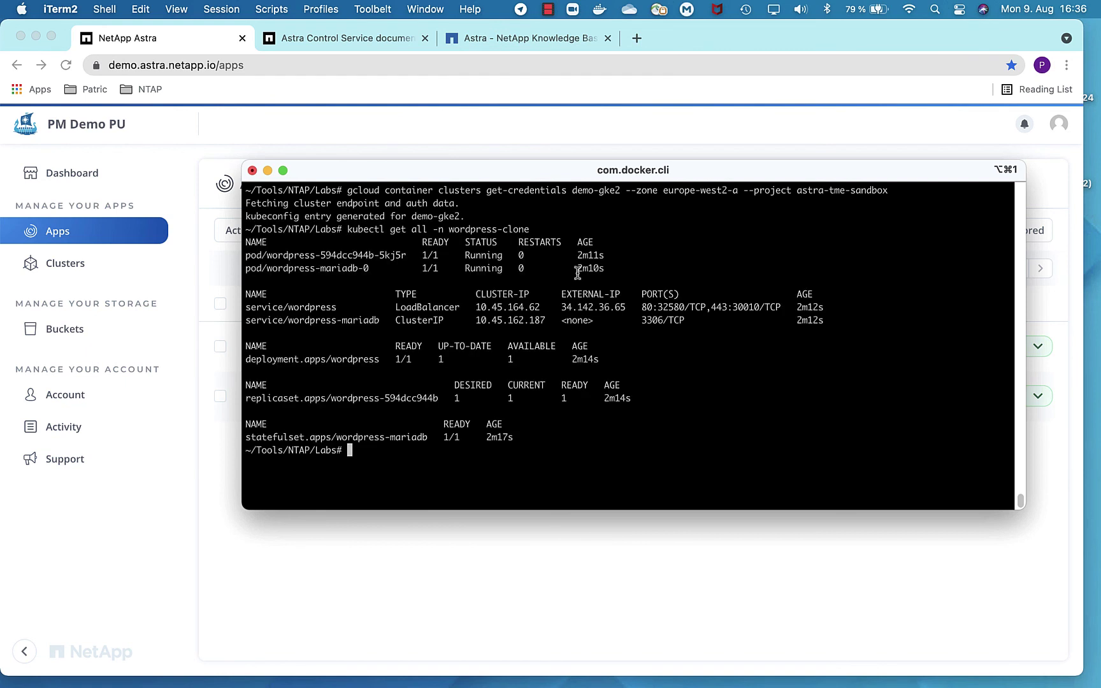
Copy the external IP of the cloned service/wordpress and open it in a new browser tab in Chrome.
double_click(573, 307)
key(super+c)
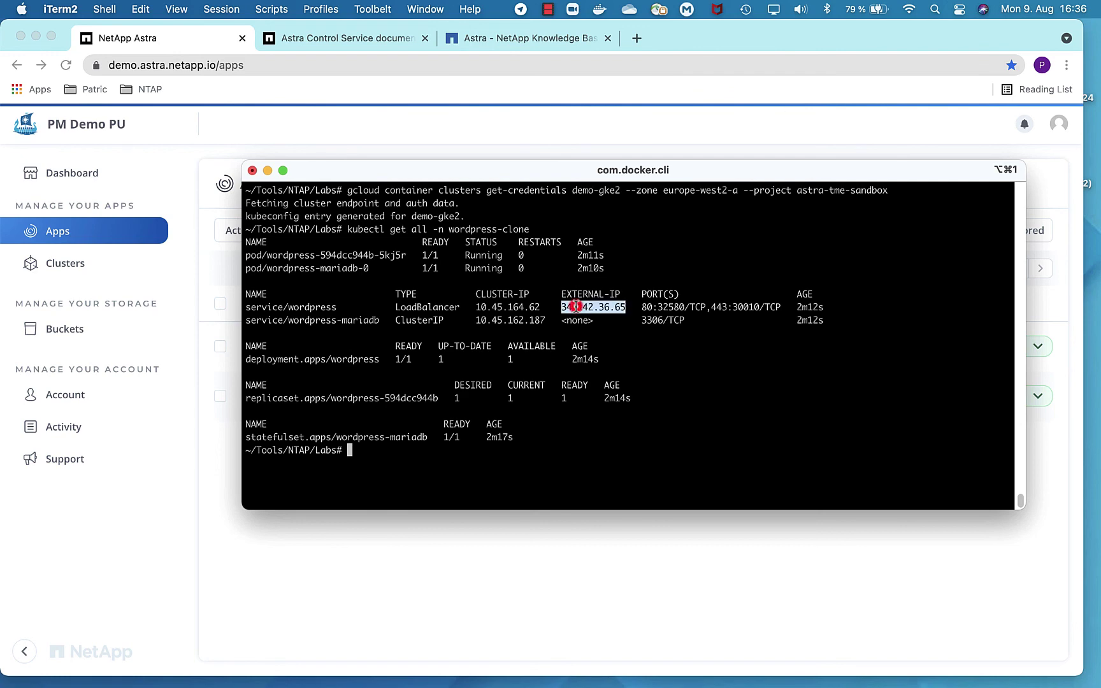
drag(531, 175, 1100, 203)
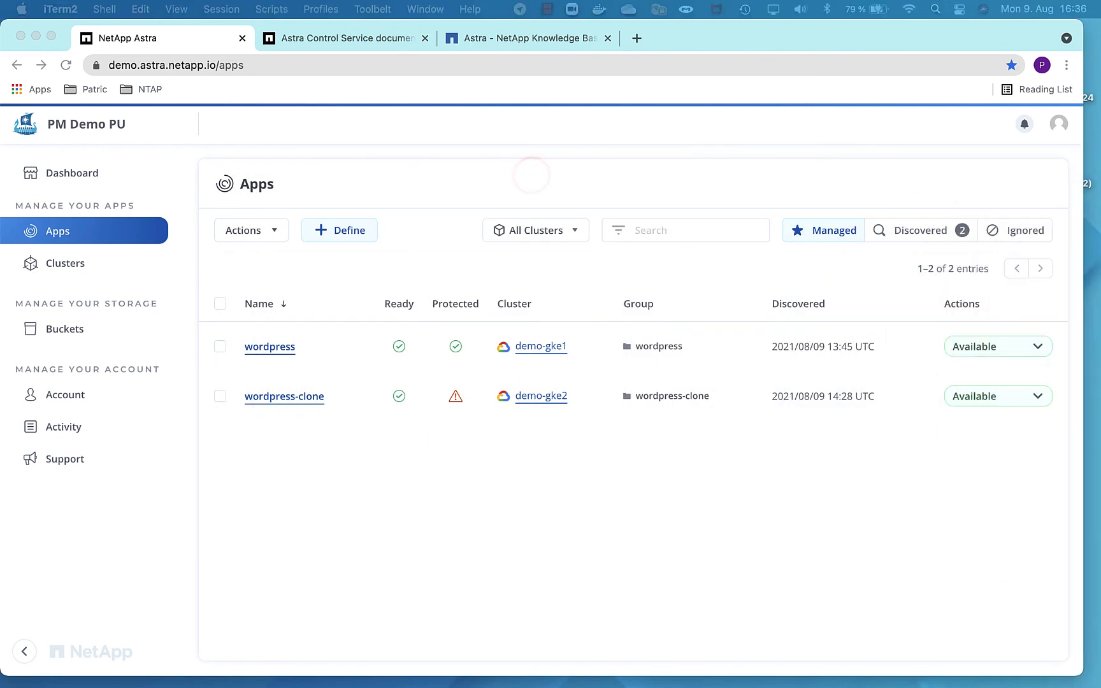
click(637, 38)
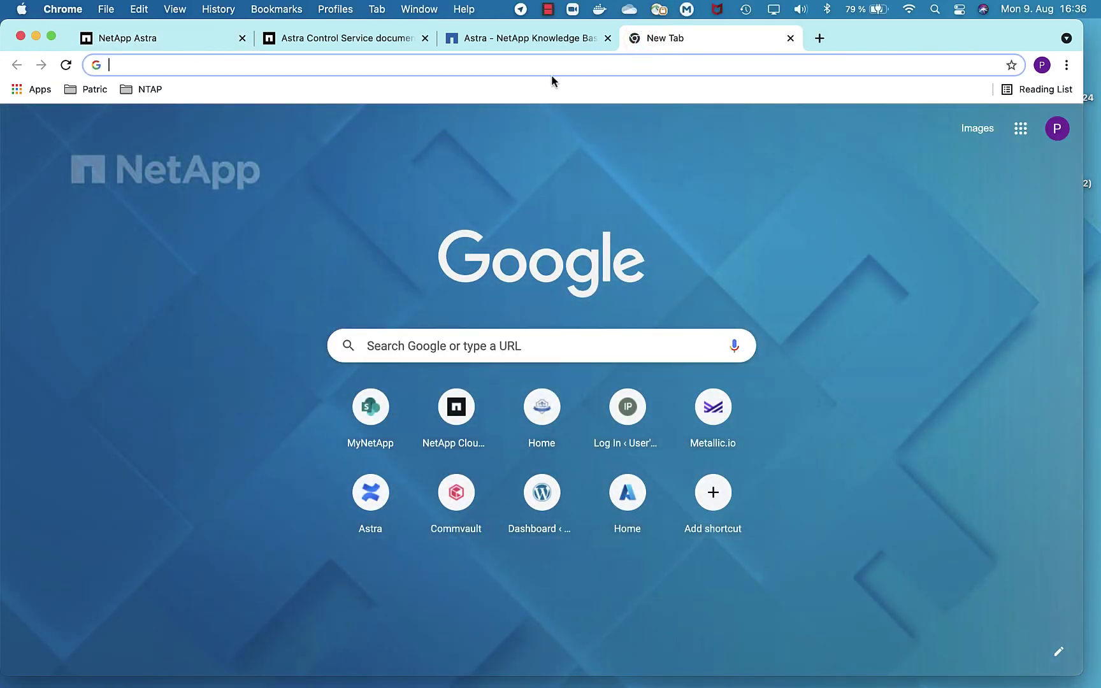
key(super+v)
key(Return)
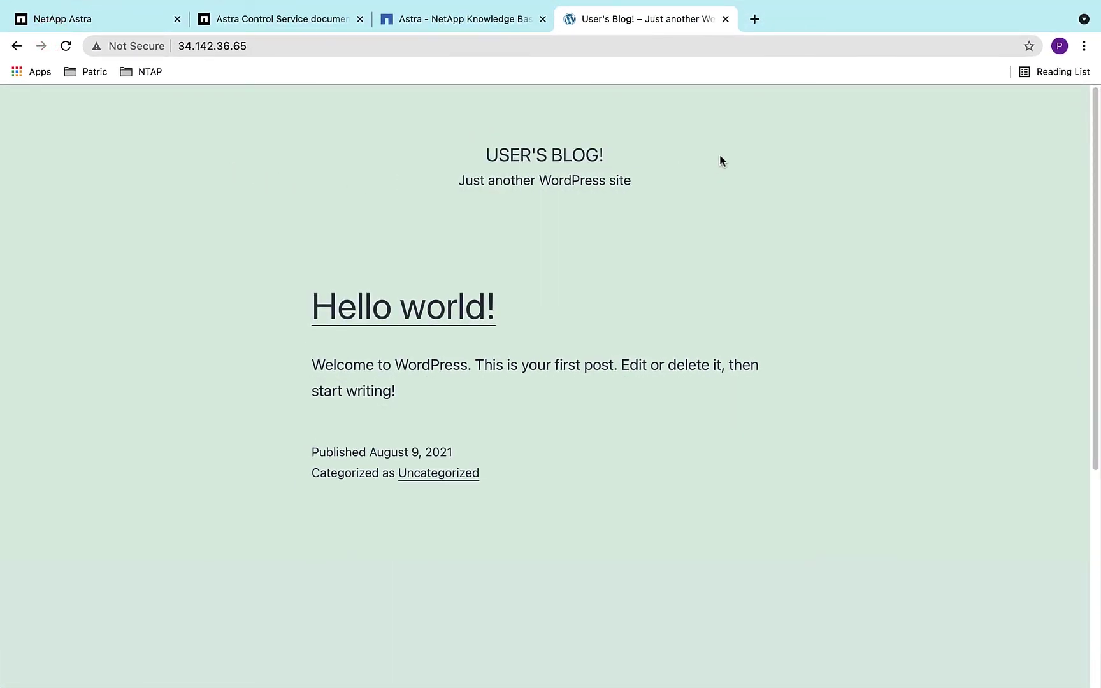
Return to Astra and open its dashboard.
click(118, 20)
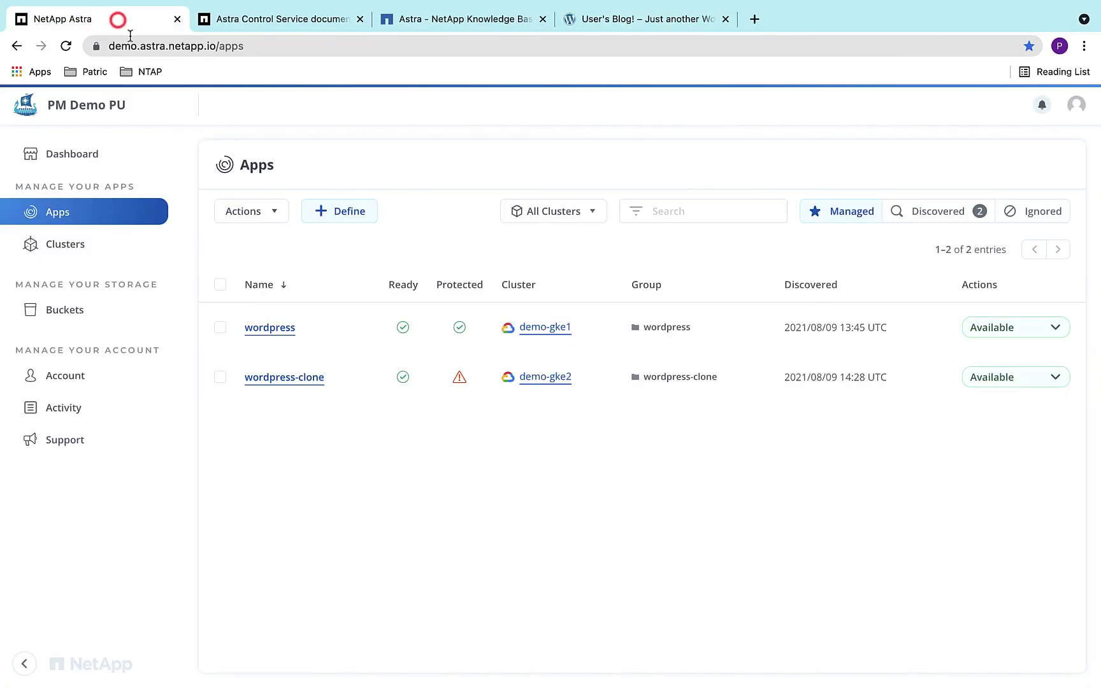
click(81, 156)
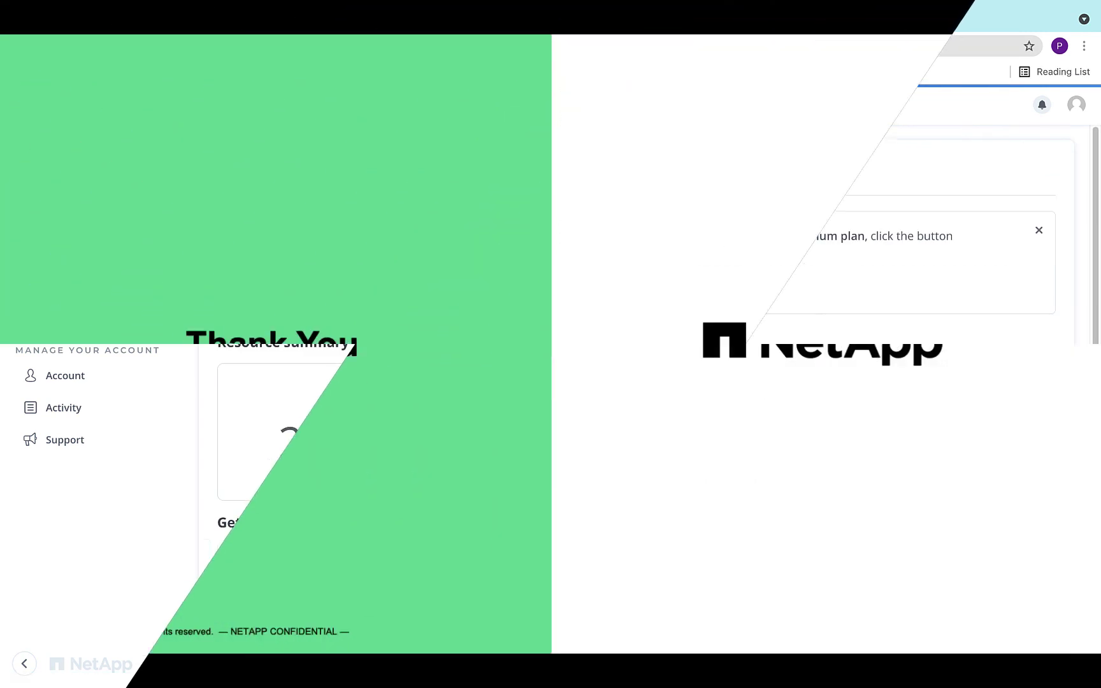